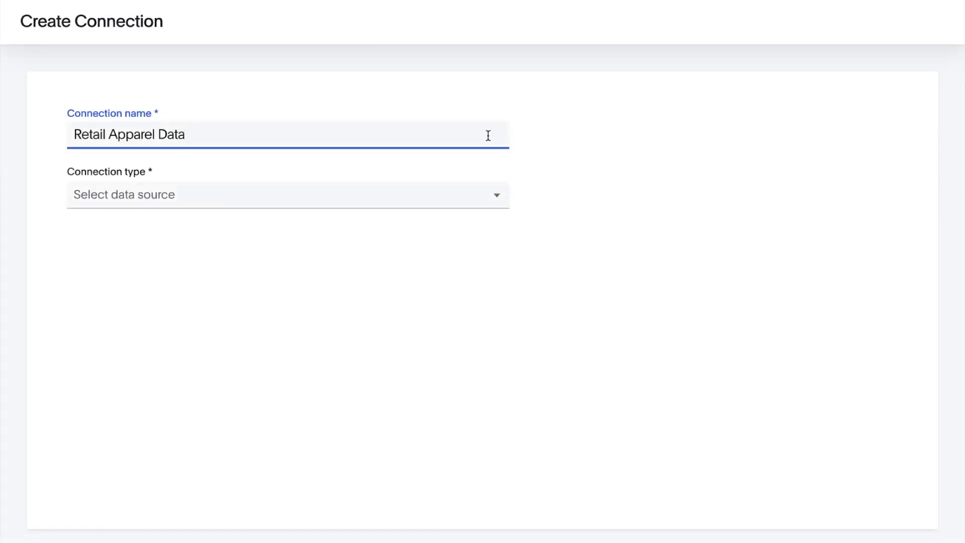
Browse retaildemo > dbo, select dim_retapp_products and start its sync setup.
click(498, 198)
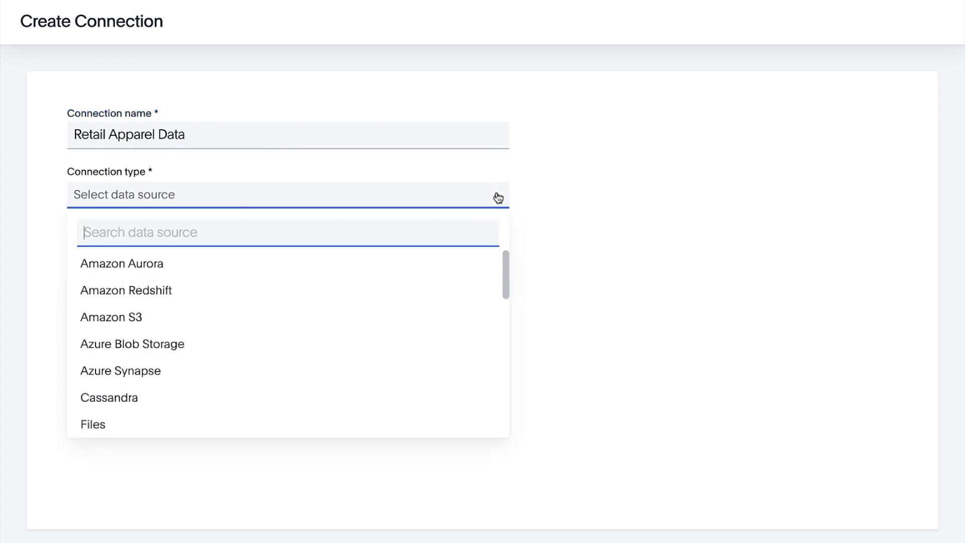
mouse_move(504, 261)
mouse_down()
mouse_move(512, 388)
mouse_move(500, 399)
mouse_up()
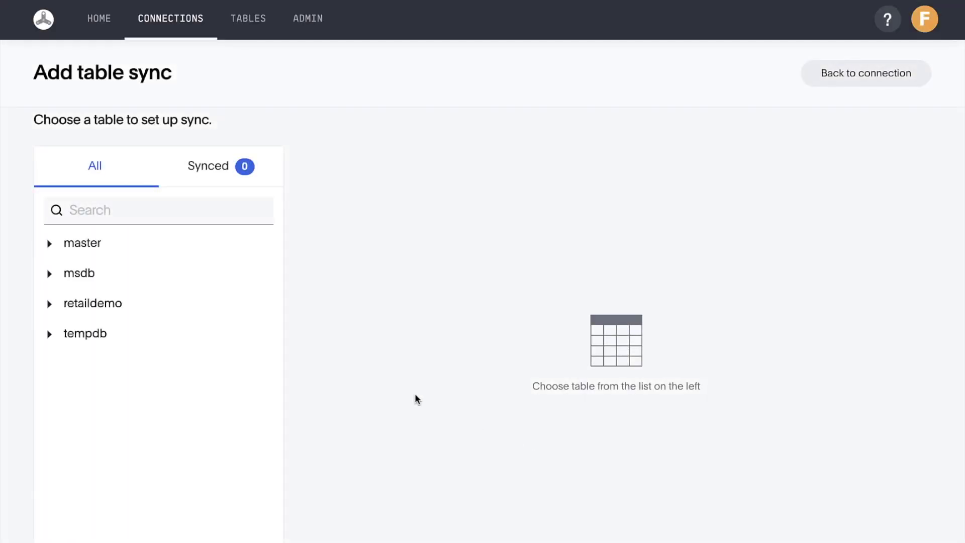
click(258, 320)
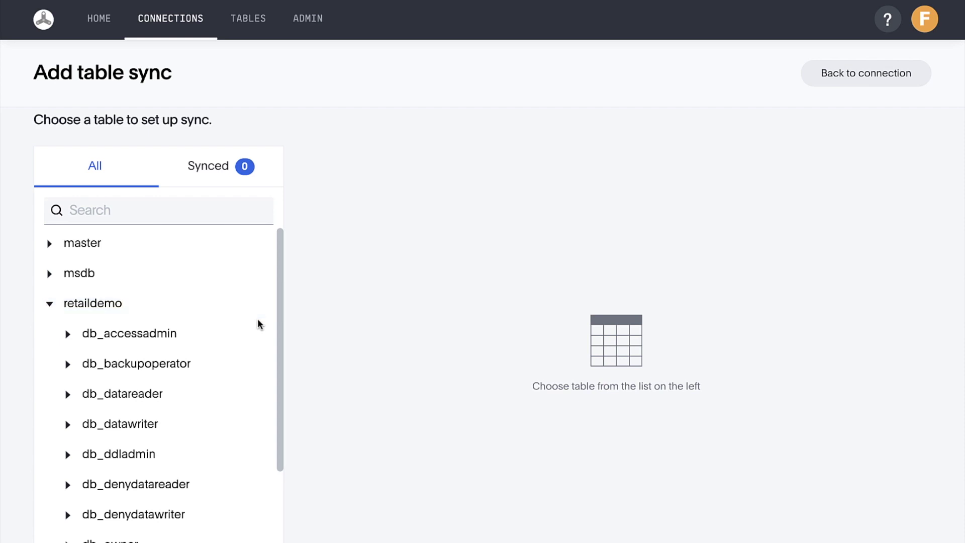
drag(279, 314, 280, 429)
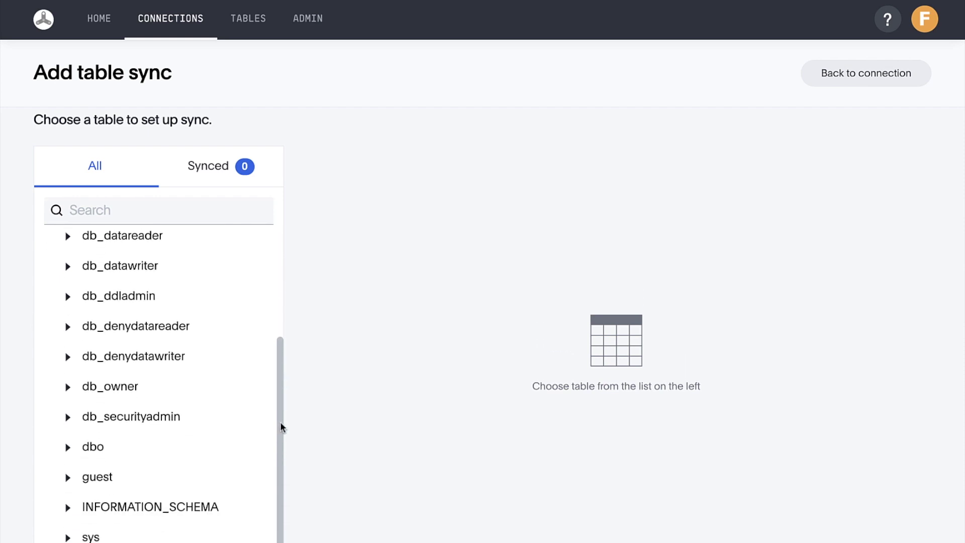
click(237, 444)
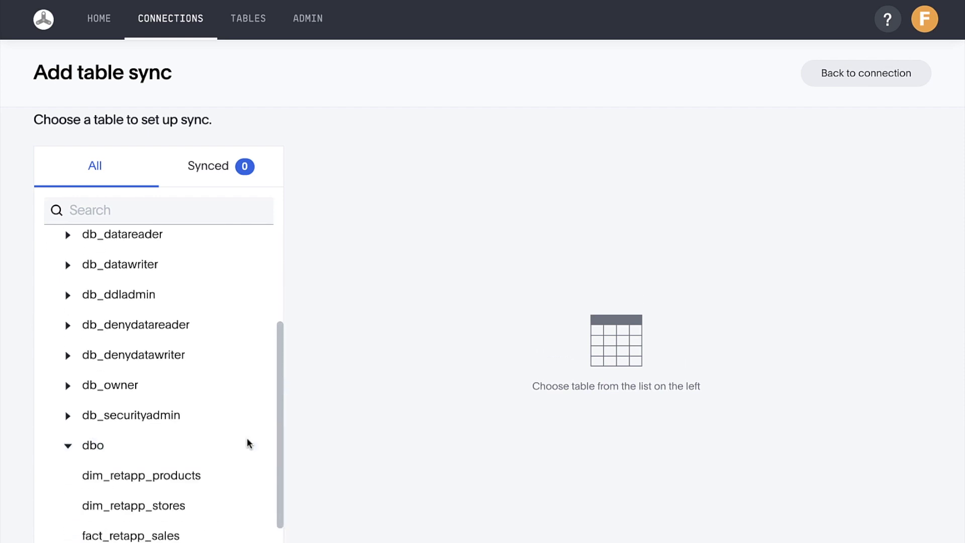
drag(279, 442, 280, 464)
click(236, 432)
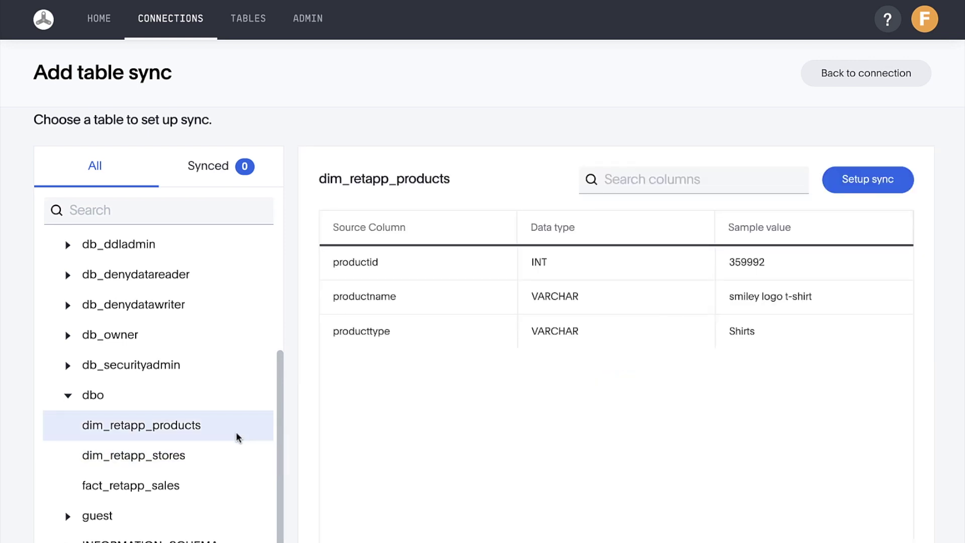
click(837, 187)
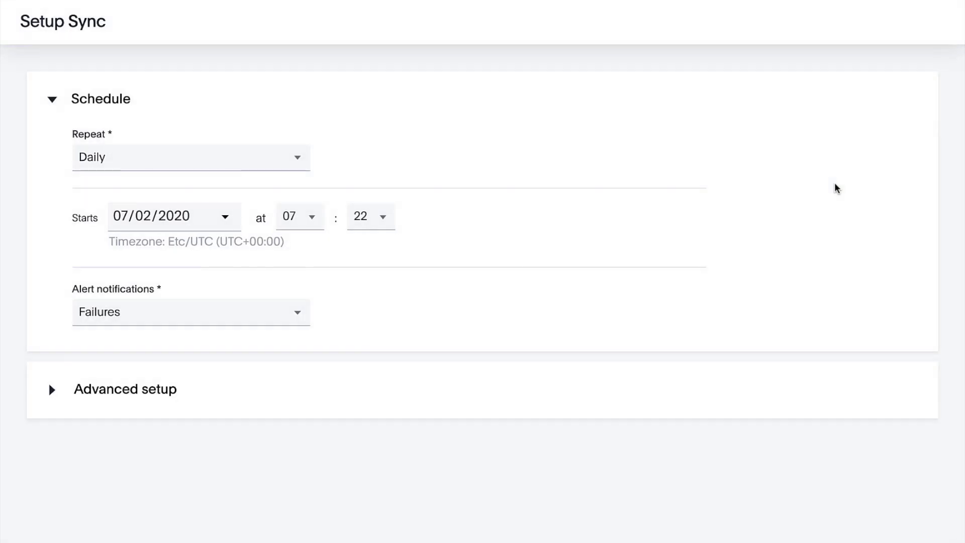
Keep the Daily schedule and review the advanced table and column mapping into DataFlow_DB.
click(389, 223)
click(287, 389)
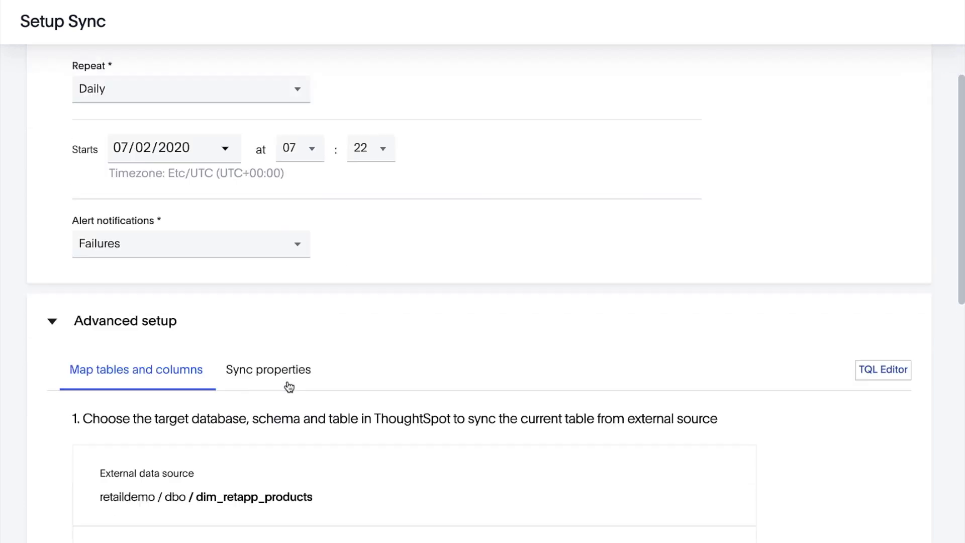
scroll(289, 386, down, 5)
scroll(289, 386, down, 1)
scroll(288, 386, down, 1)
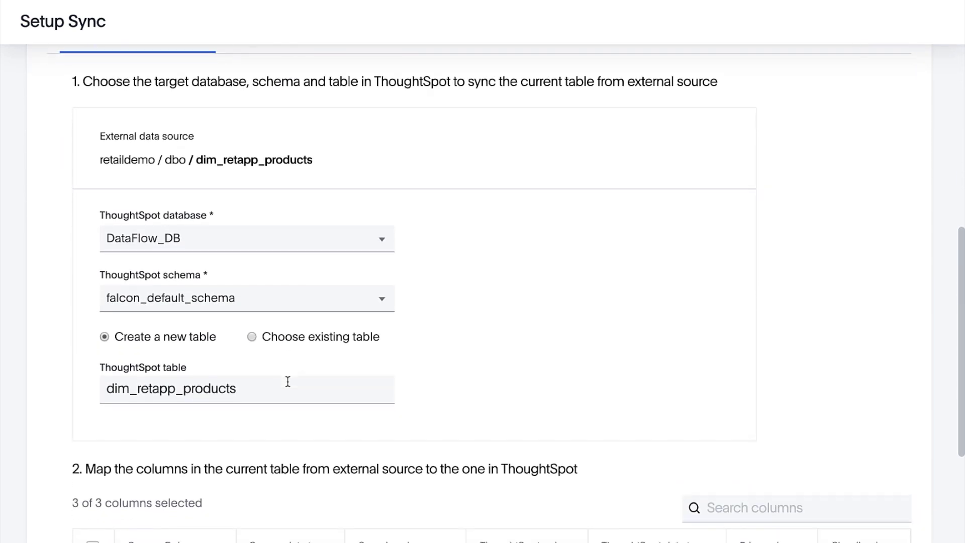
scroll(288, 386, down, 2)
scroll(288, 385, down, 2)
scroll(287, 385, down, 1)
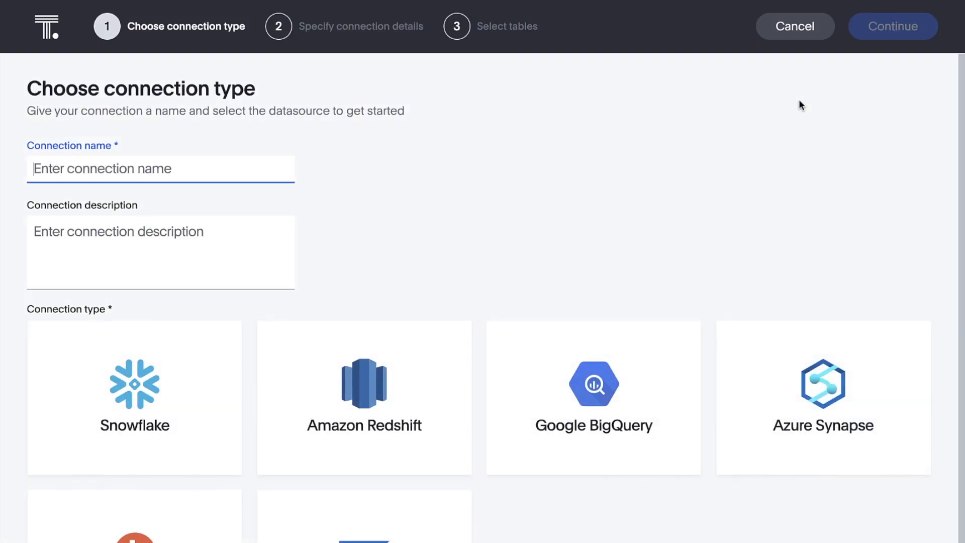
Name the new connection 'Retail Apparel Data' and choose Teradata as its type.
text(Retail A)
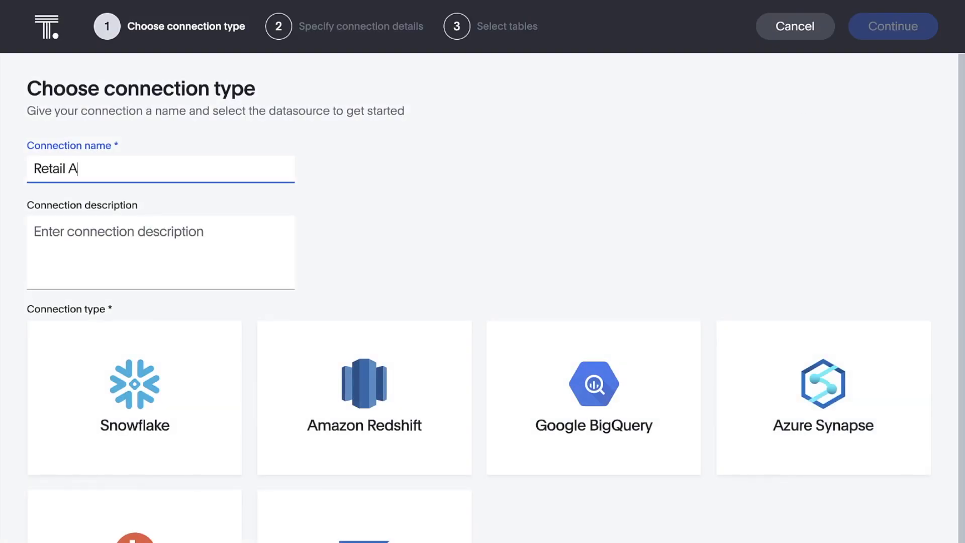
text(pparel Data)
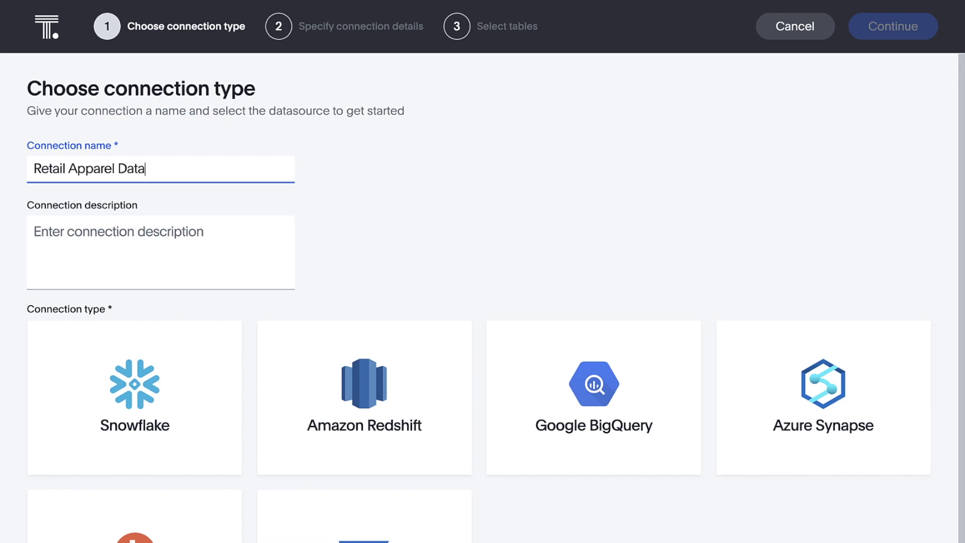
click(790, 117)
scroll(790, 113, down, 3)
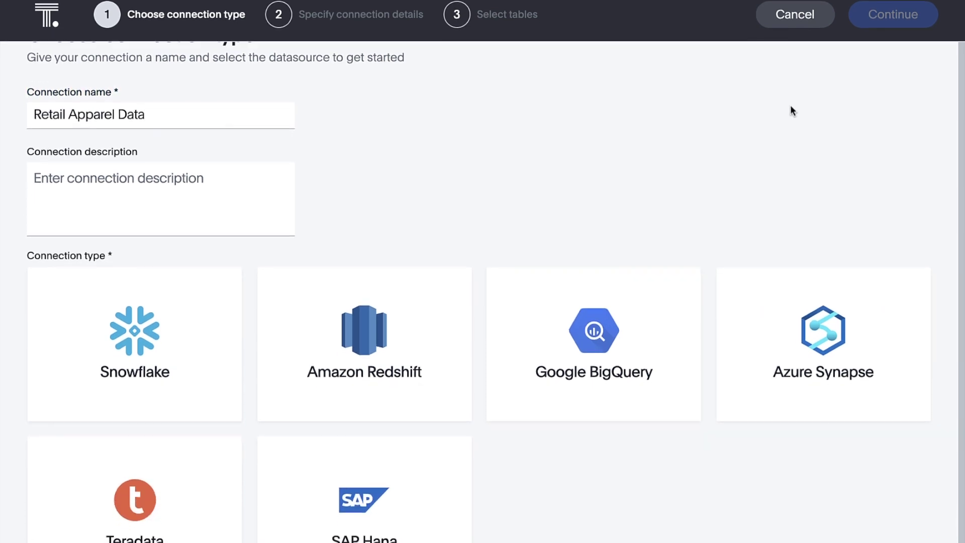
click(209, 392)
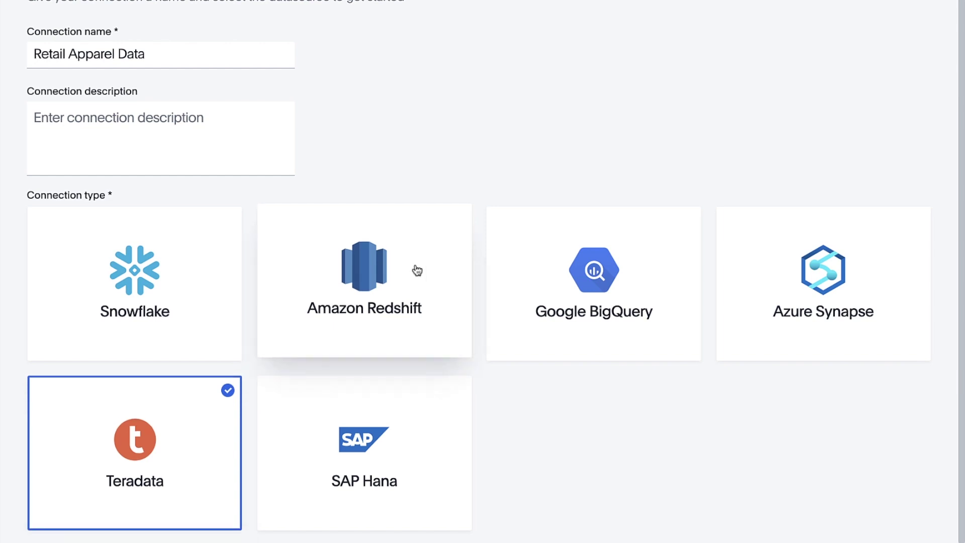
Enter Teradata host volvo1.teradata.ws, user thoughtspot, password and database retailapparel.
click(865, 39)
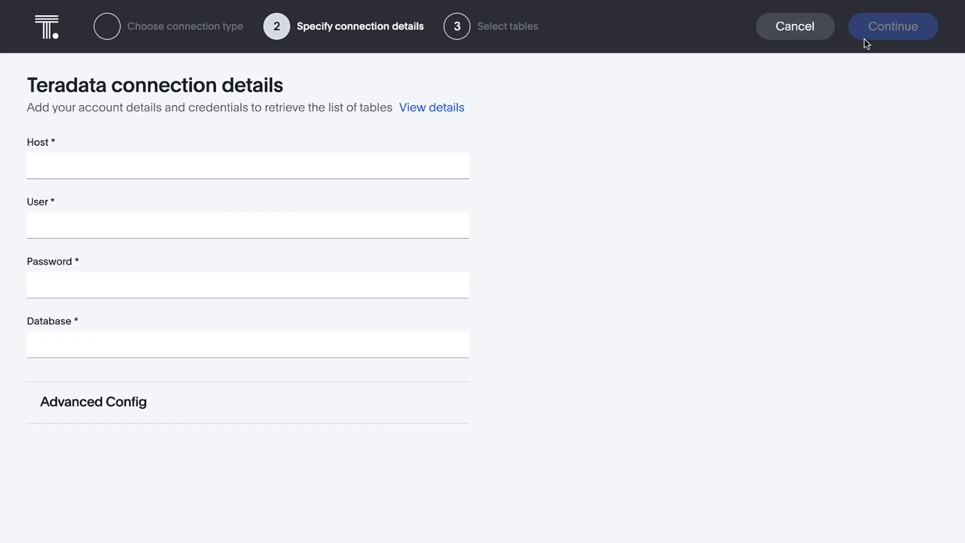
text(volvo1.teradata.ws)
key(Tab)
text(thoughtsp)
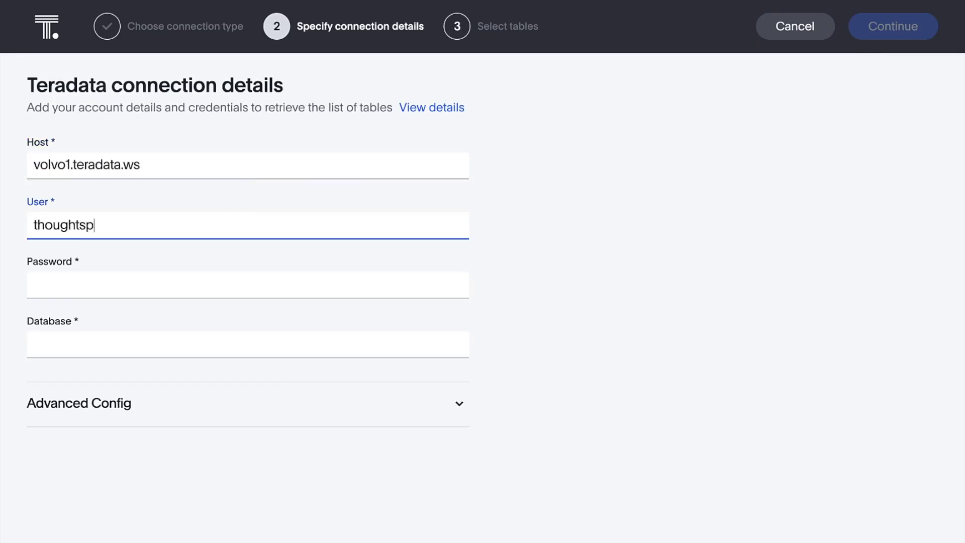
text(ot)
key(Tab)
text(•••••••••)
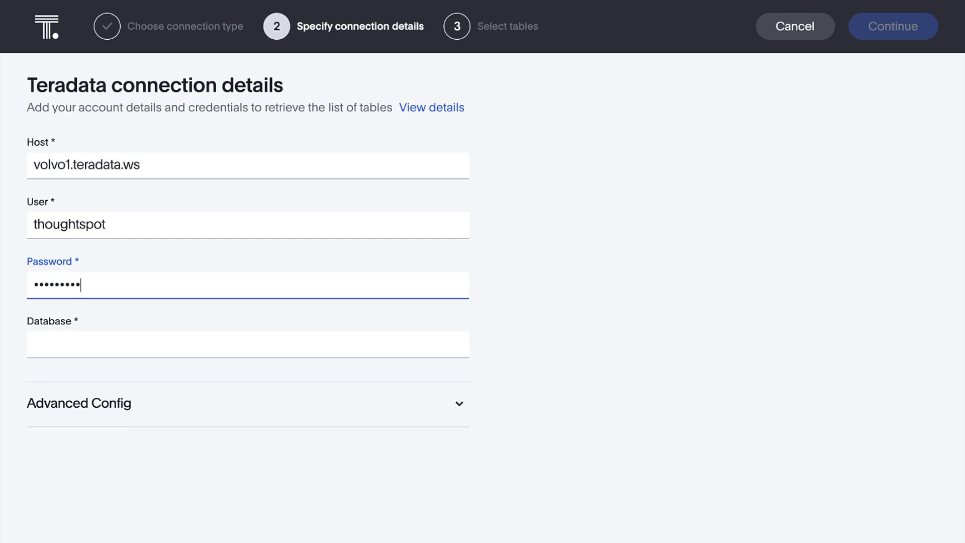
key(Tab)
text(retailappare)
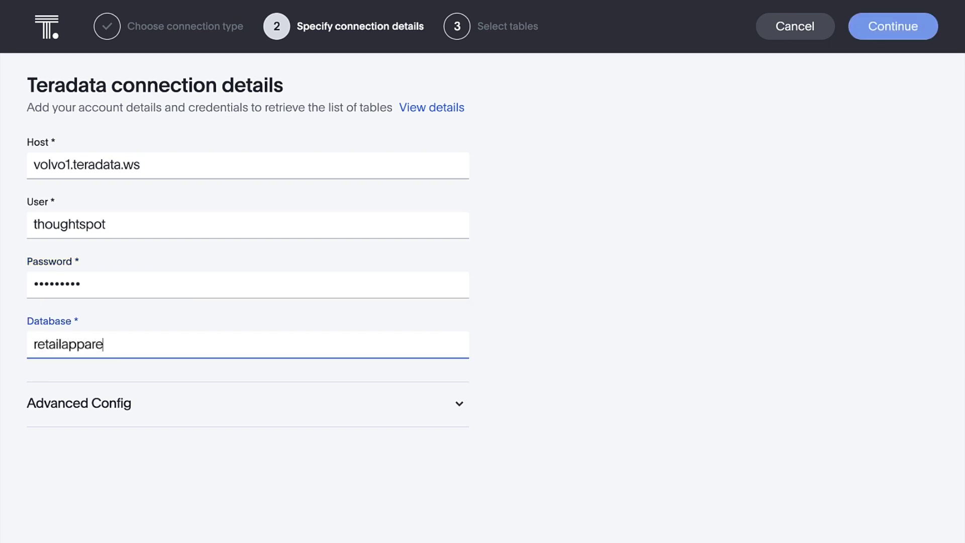
text(l)
click(875, 31)
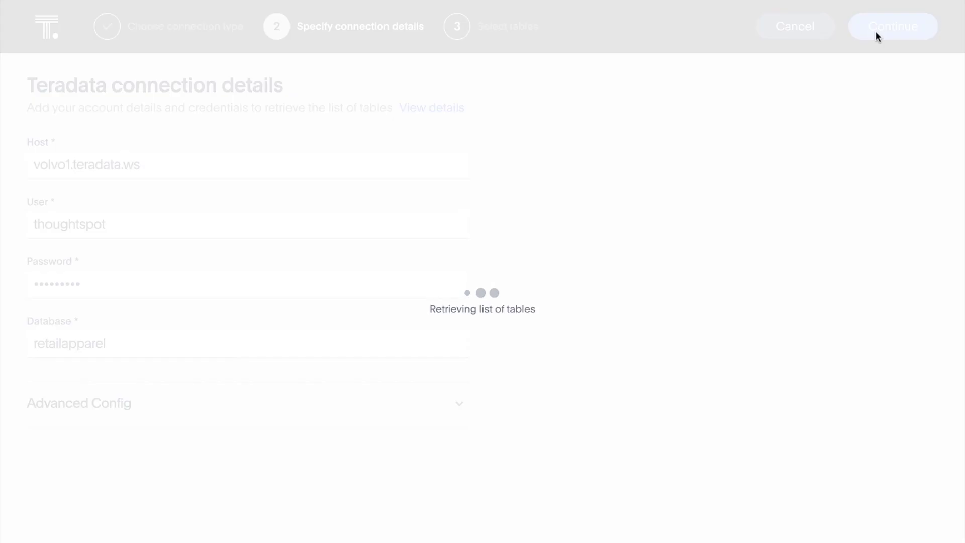
Include all columns of dim_retapp_products and fact_retapp_sales, then create the connection with 3 tables and 19 columns.
click(173, 333)
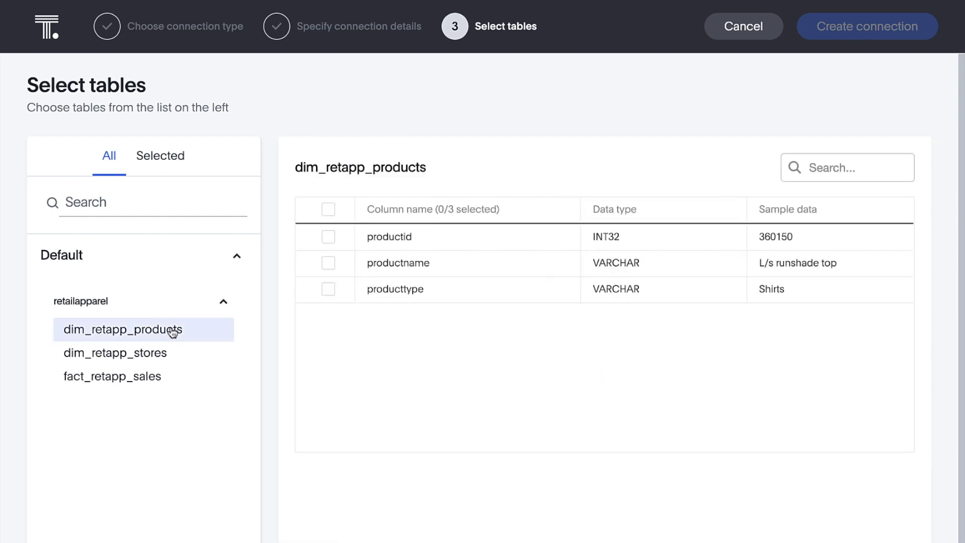
click(328, 210)
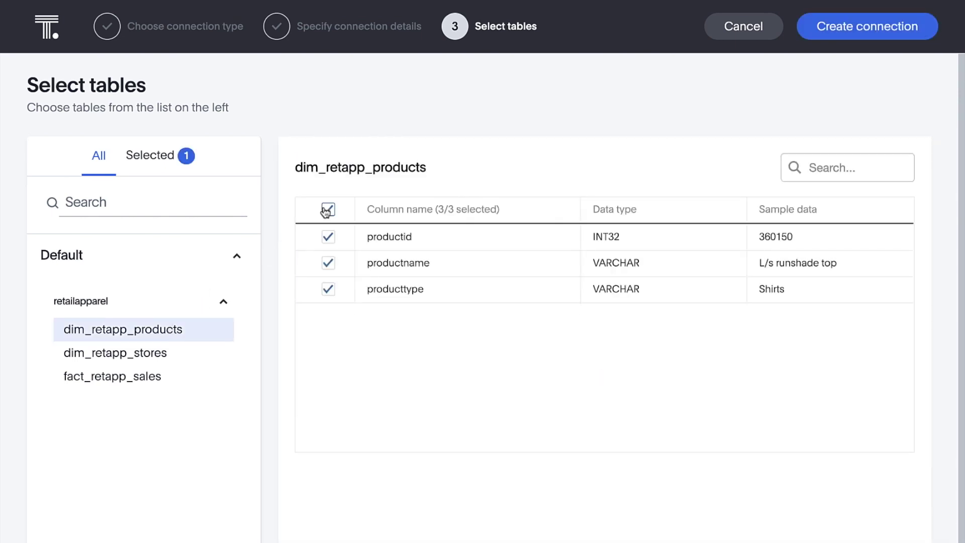
click(197, 387)
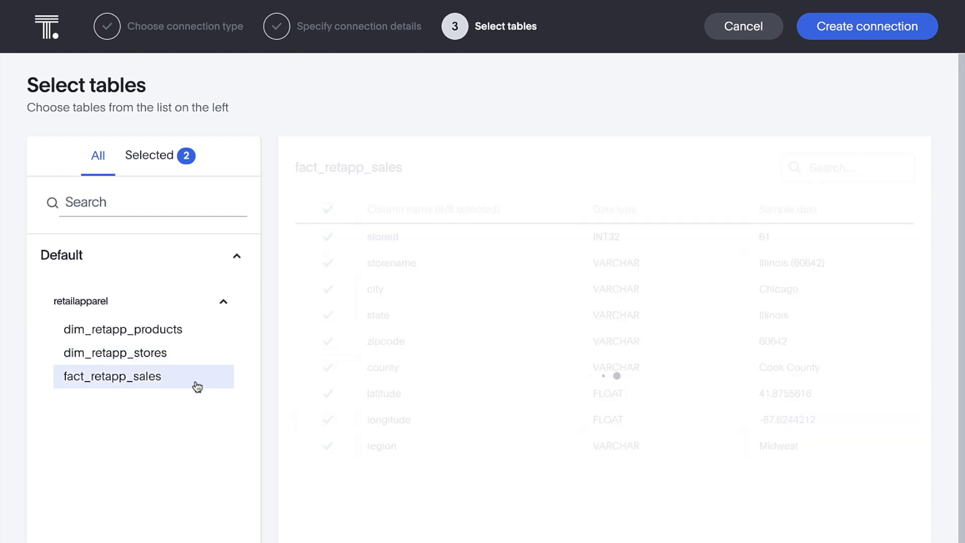
click(327, 210)
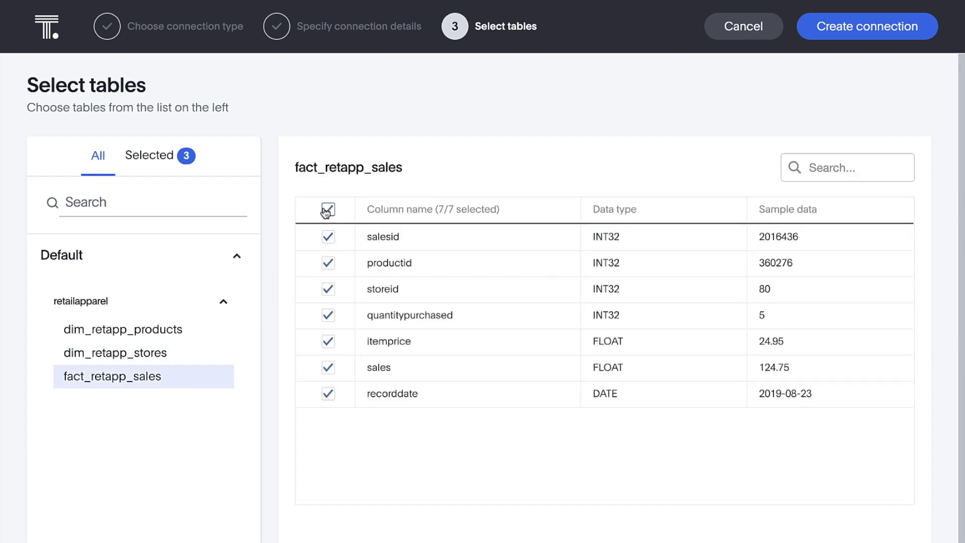
click(816, 36)
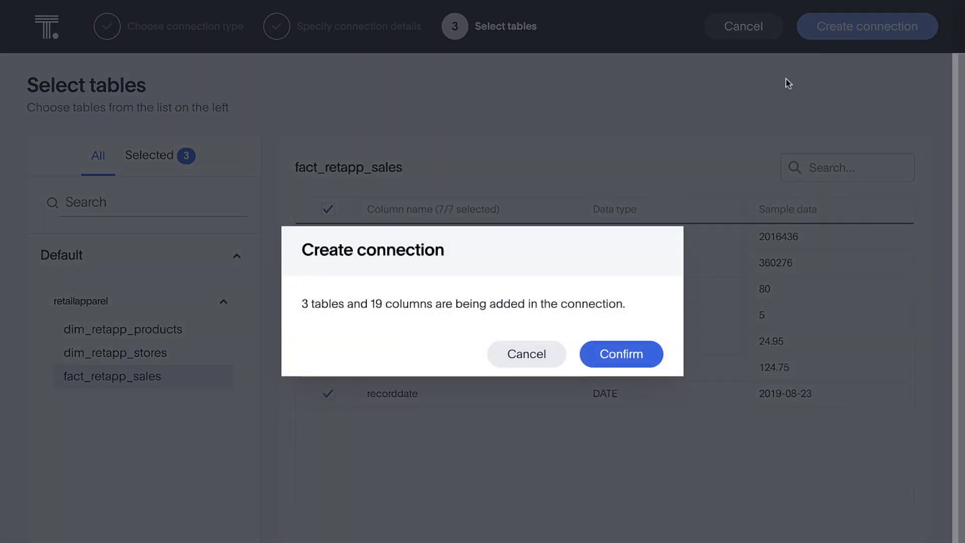
click(619, 351)
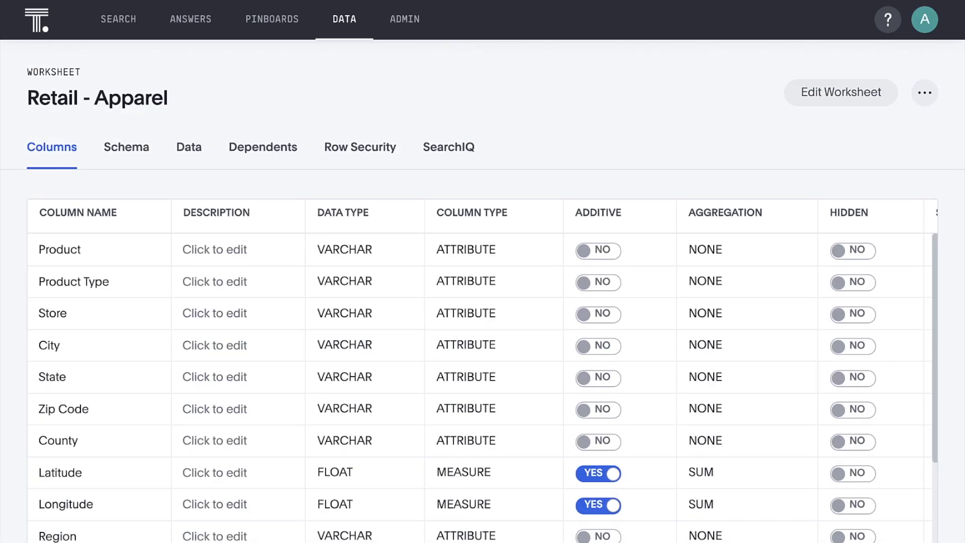
Scroll the Columns table across to Synonyms, then view the worksheet joins on the Schema tab.
scroll(553, 372, right, 2)
scroll(552, 372, right, 2)
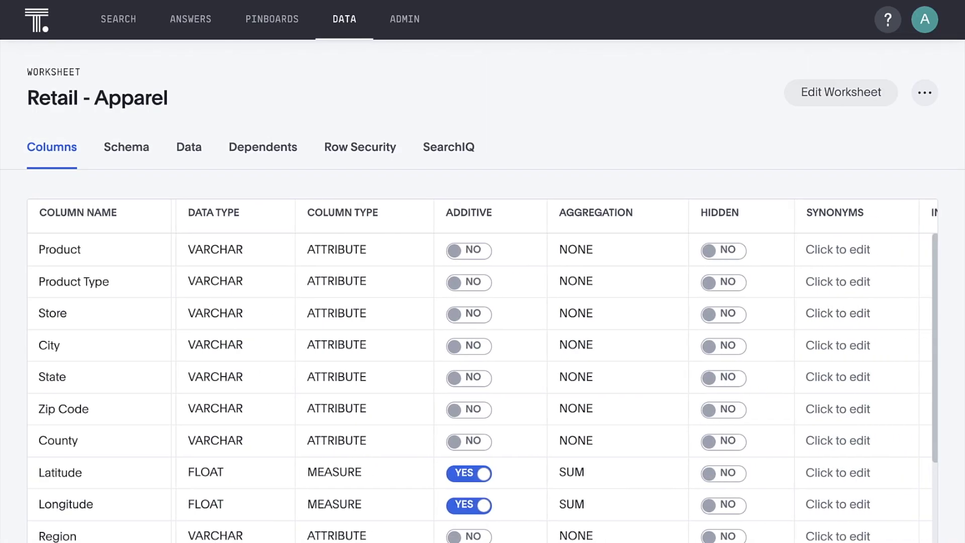
click(137, 158)
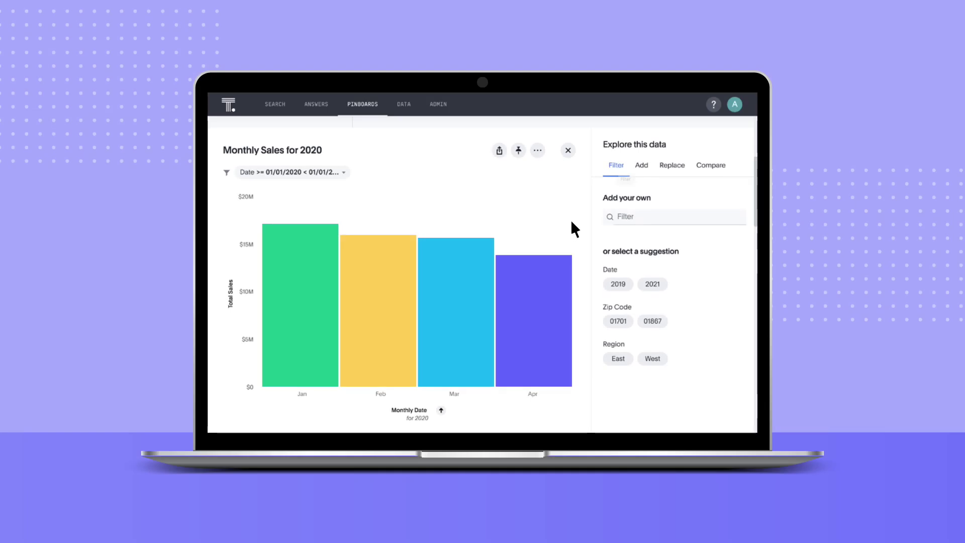
Browse the Add, Replace and Compare options in the Explore this data panel.
click(643, 173)
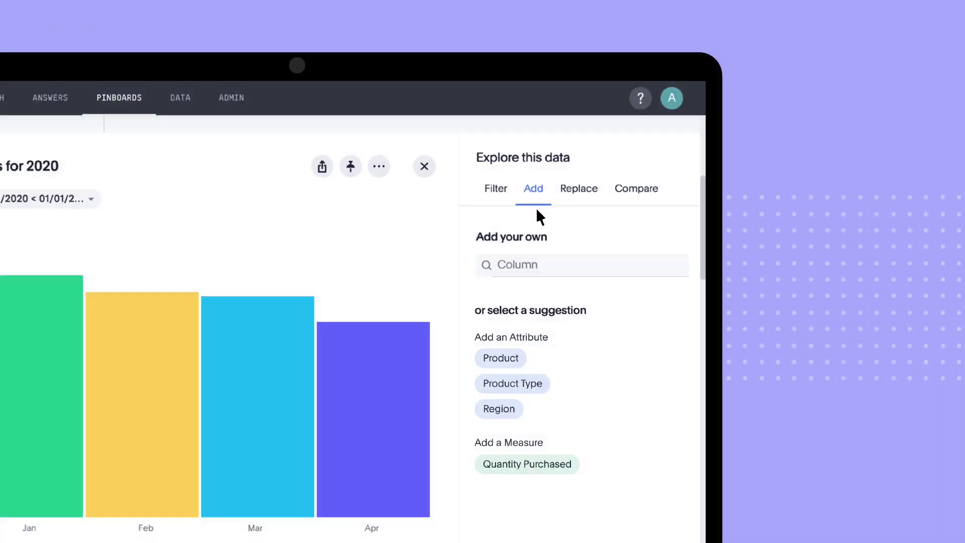
click(578, 205)
click(628, 198)
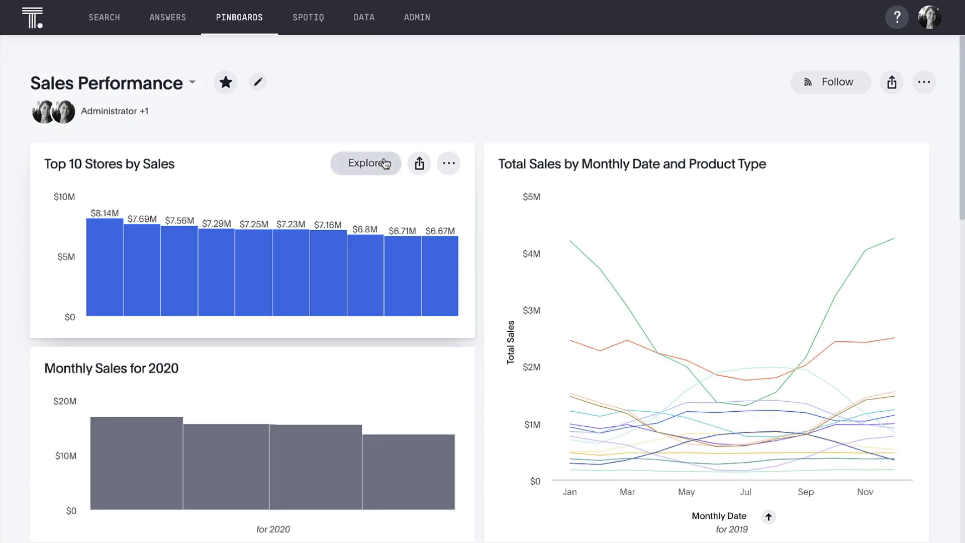
Explore Top 10 Stores by Sales, filter it to 2020 and add the Region column.
click(385, 163)
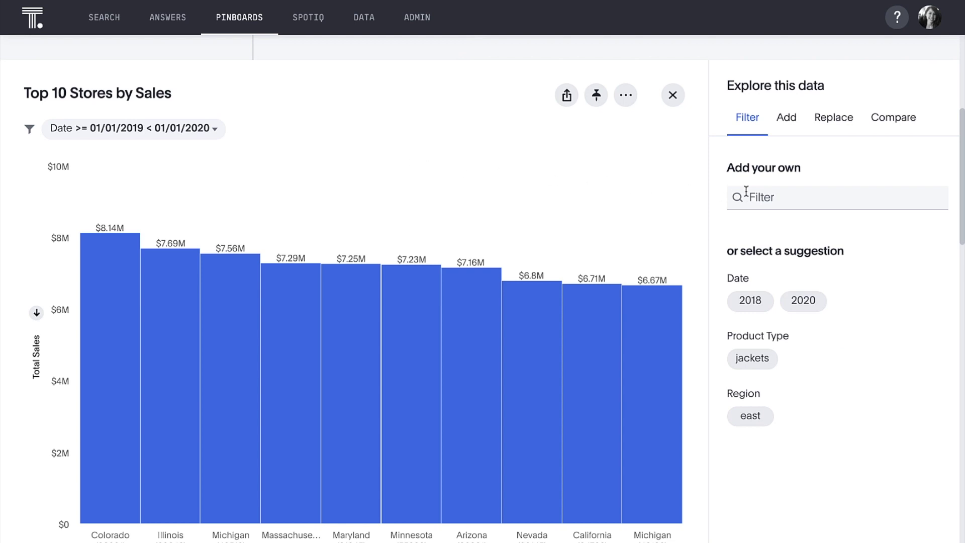
click(804, 301)
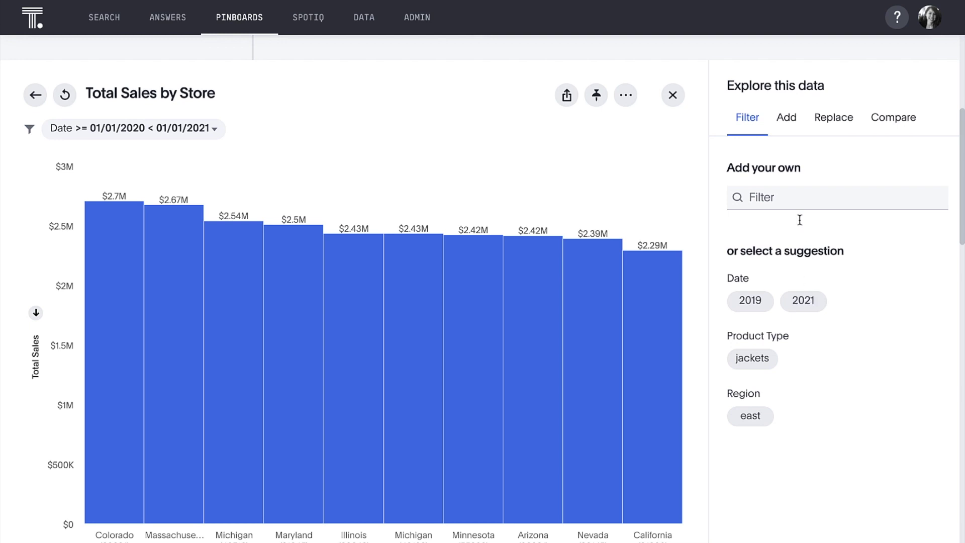
click(788, 129)
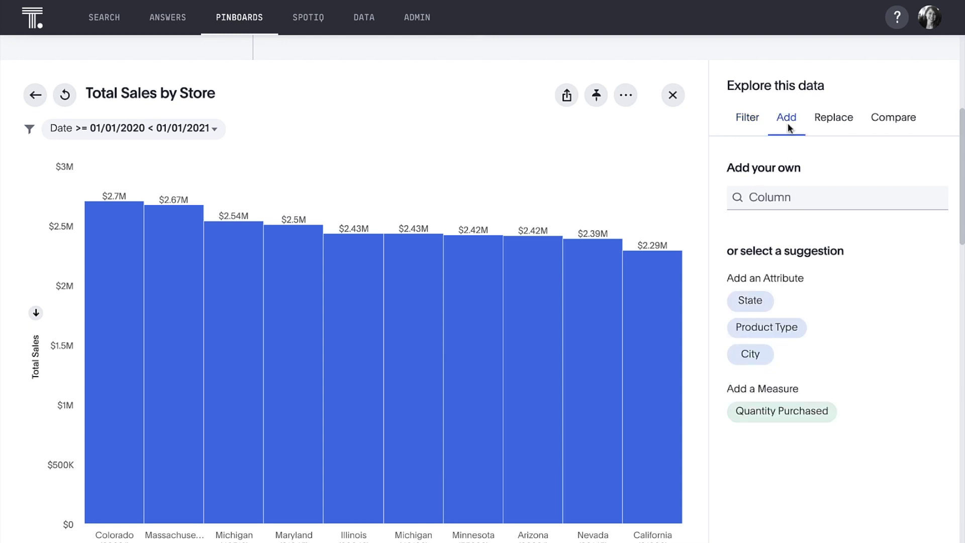
click(788, 196)
text(Region)
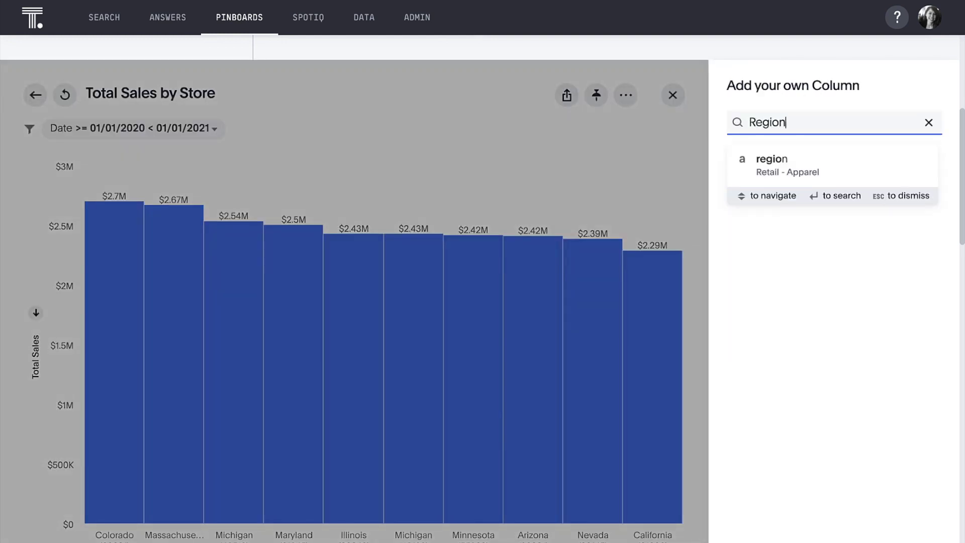
click(795, 161)
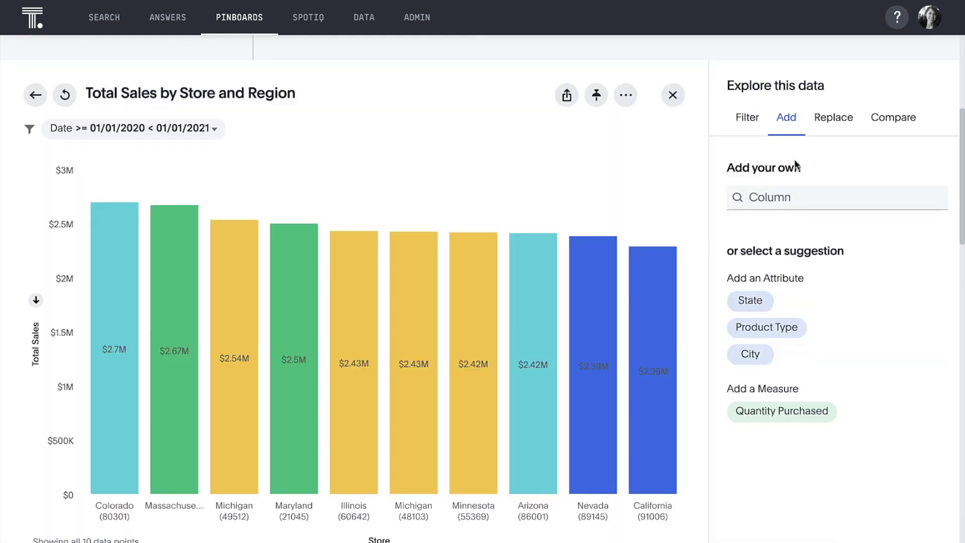
Compare Product Type Bags against Dresses for each store.
click(887, 119)
click(838, 197)
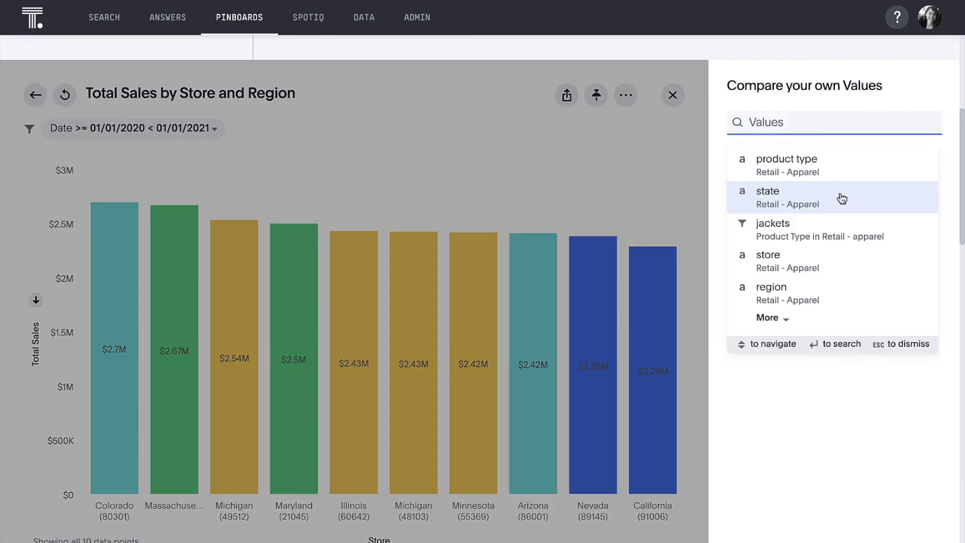
click(830, 171)
click(828, 221)
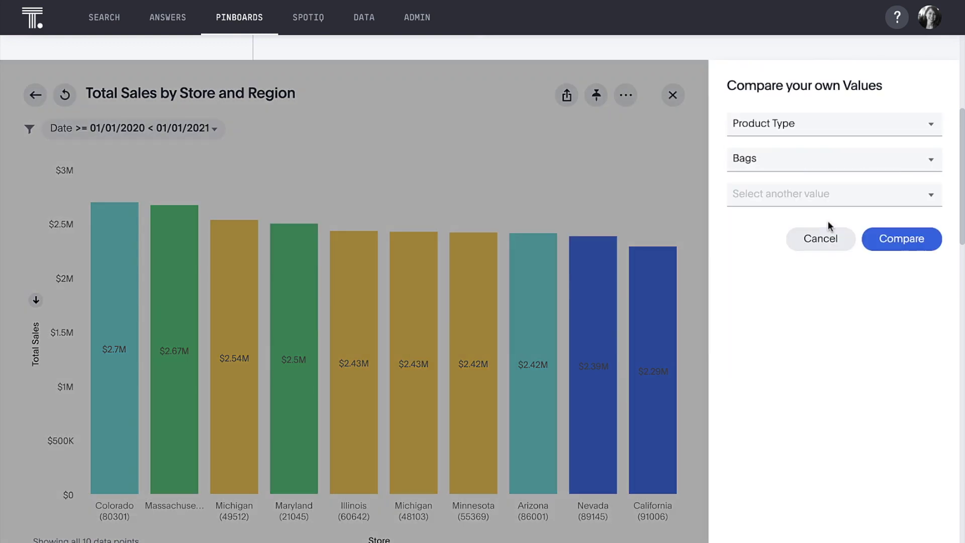
click(830, 194)
click(829, 256)
click(873, 242)
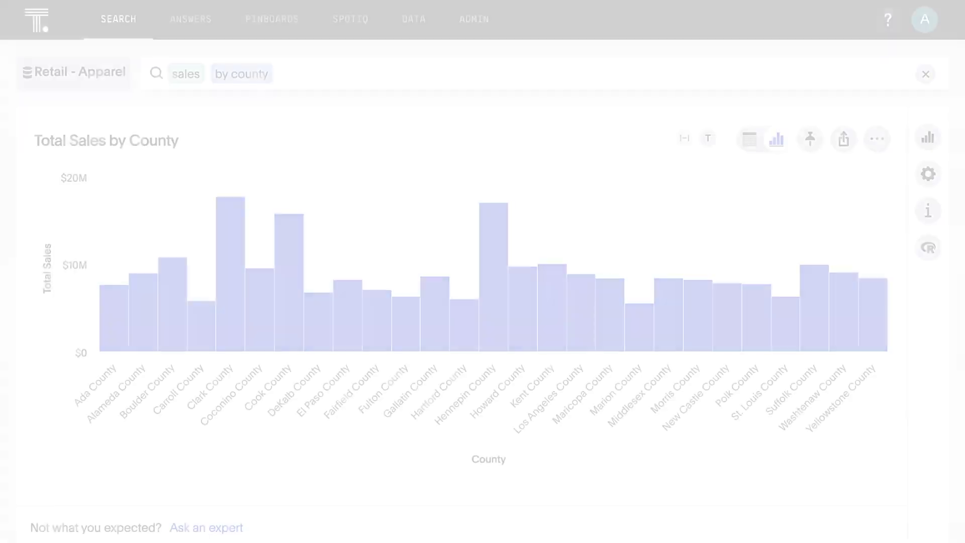
Search 'county not in (sales by county top 10)', then refine with 'top 10 by conversions'.
click(458, 75)
text(coun)
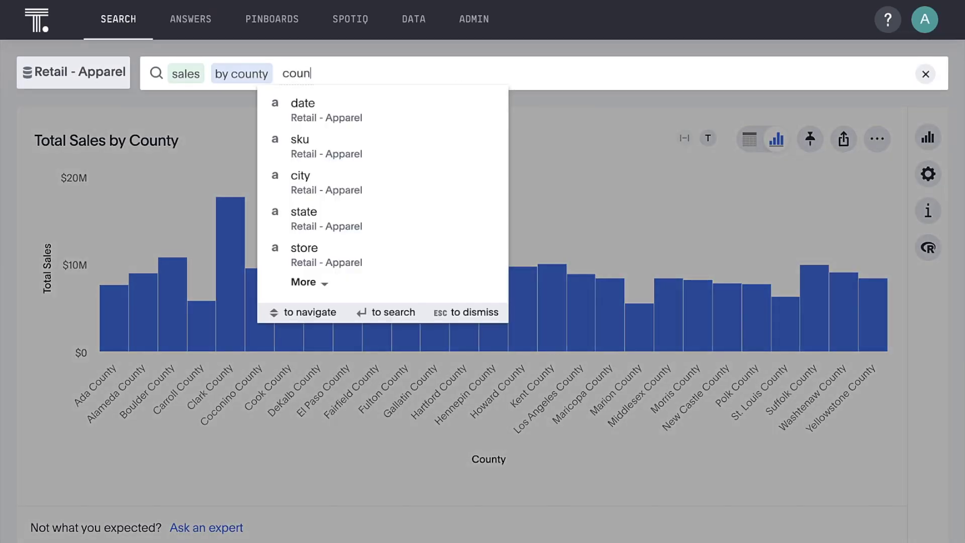
text(ty not in )
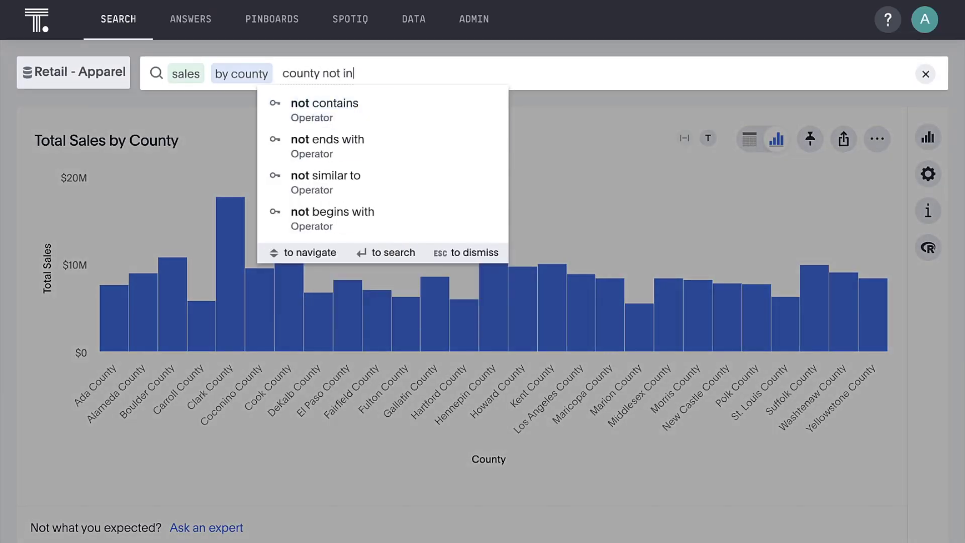
text((sales)
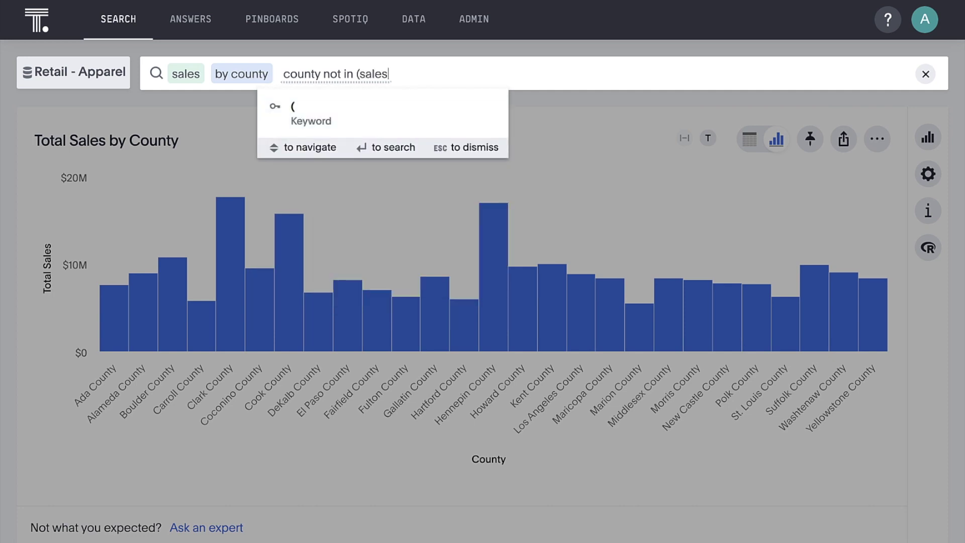
text( by county top 10))
key(Return)
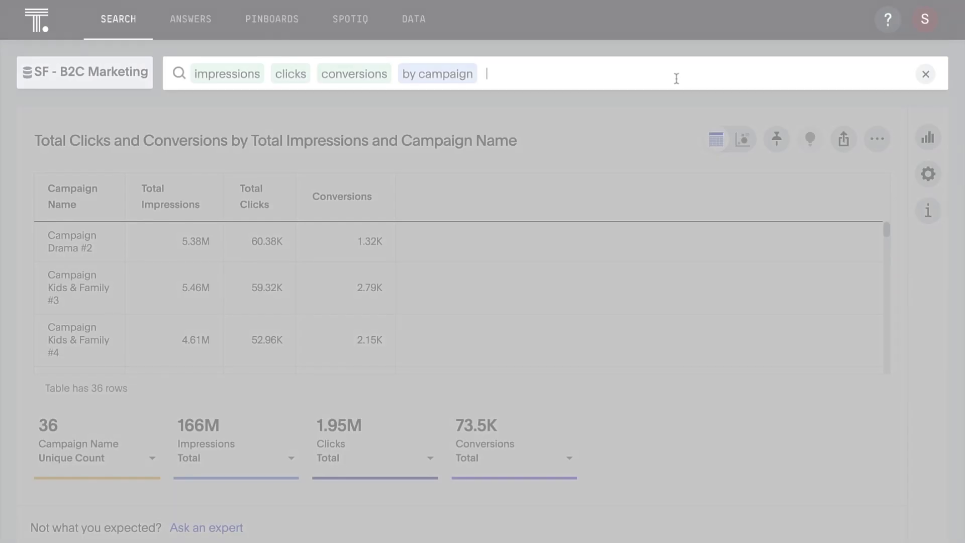
text(top)
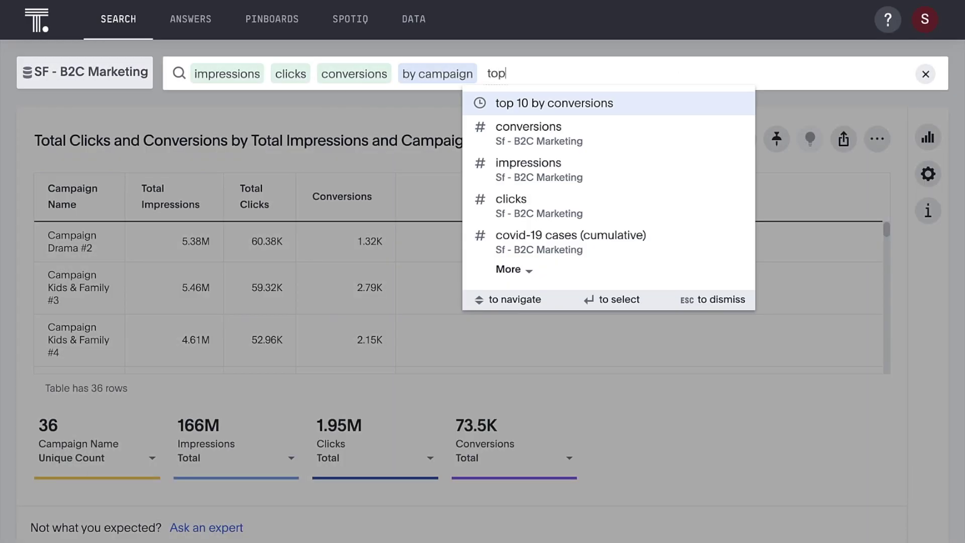
text( 10 by conversions)
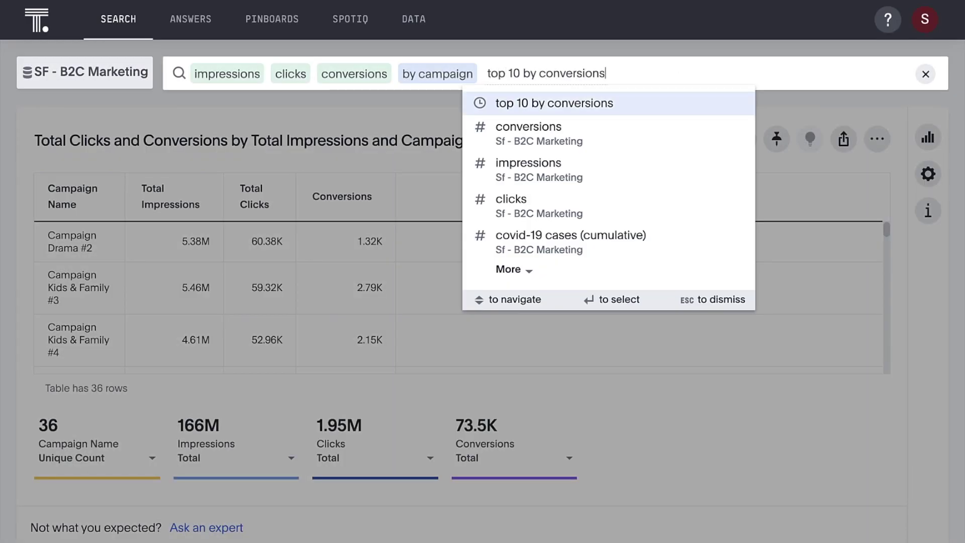
key(Return)
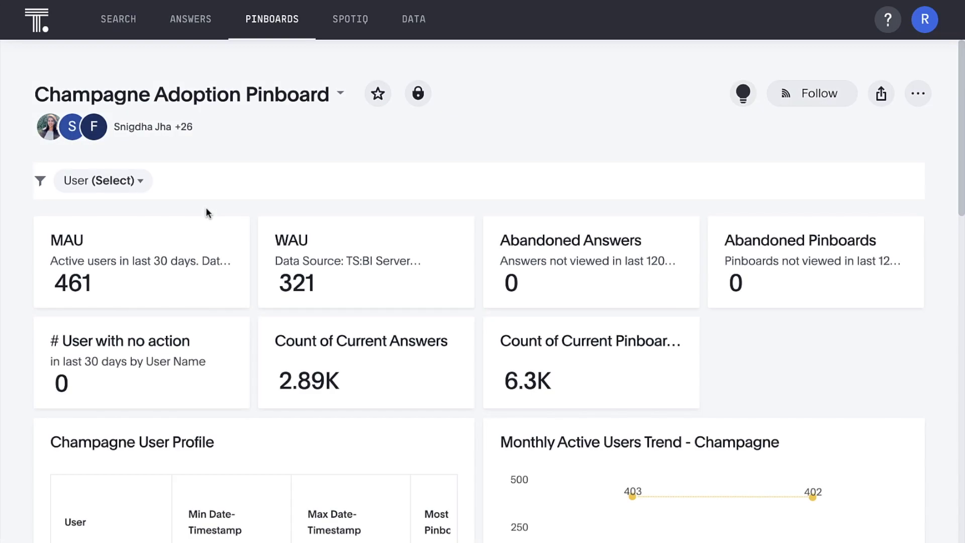
Follow the MAU metric and start adding user 'vi…' as another follower.
mouse_move(141, 261)
click(191, 239)
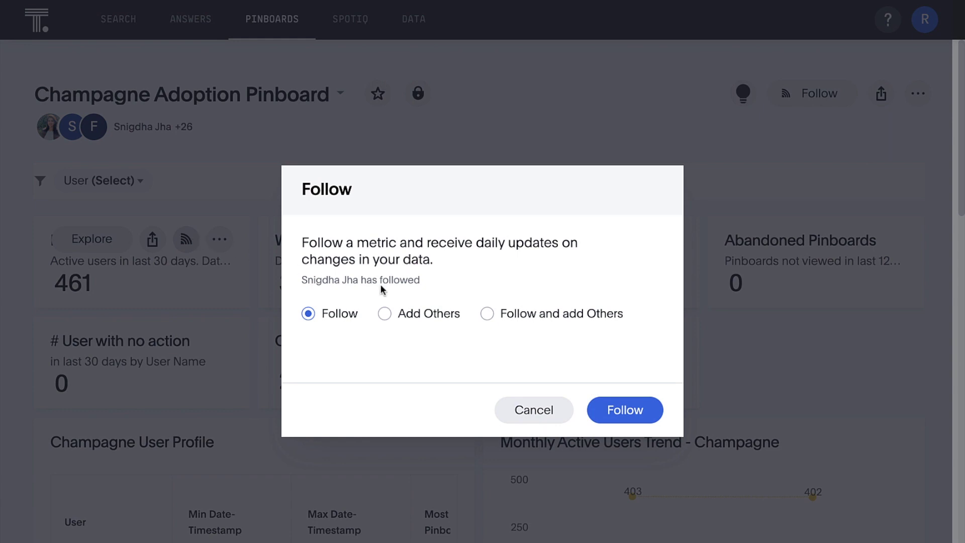
click(485, 313)
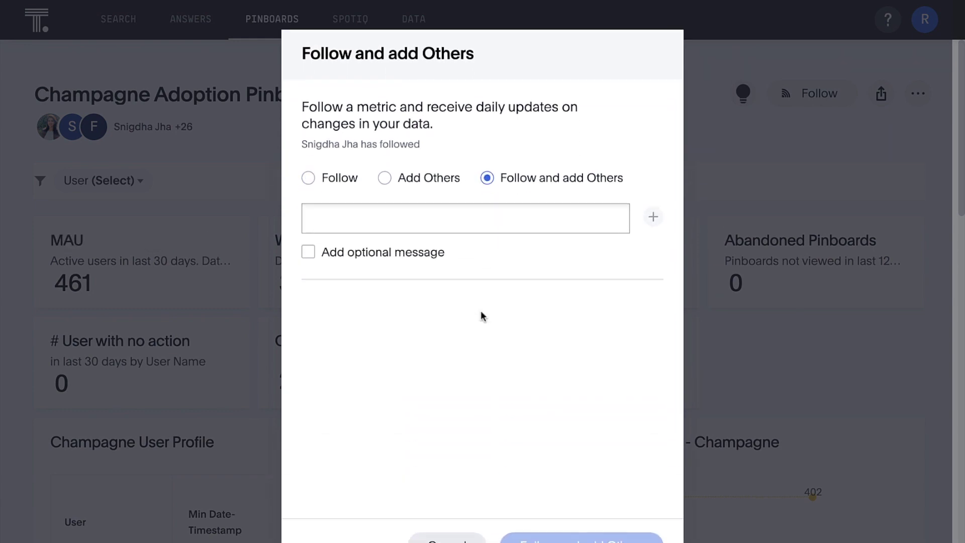
click(474, 217)
text(vi)
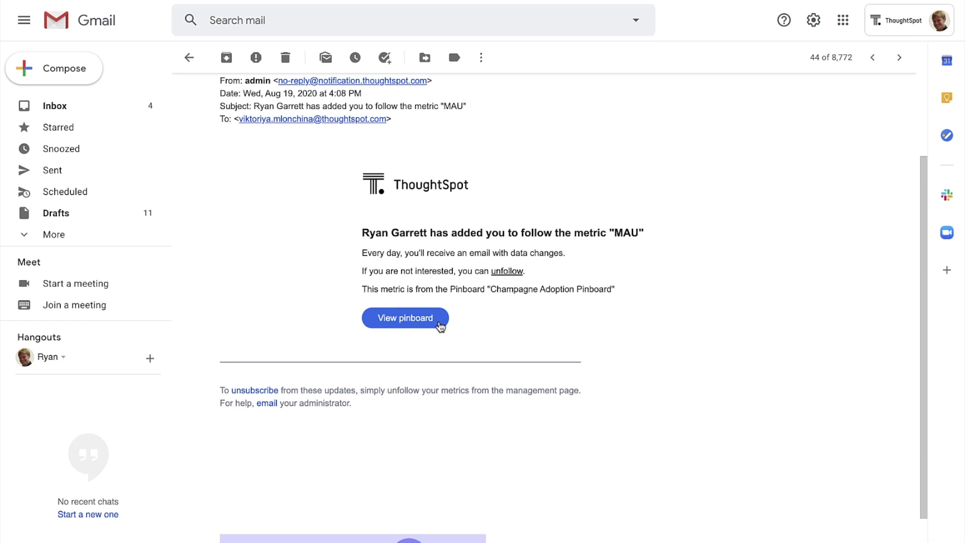
Open the Champagne Adoption Pinboard from the email's View pinboard button.
click(438, 321)
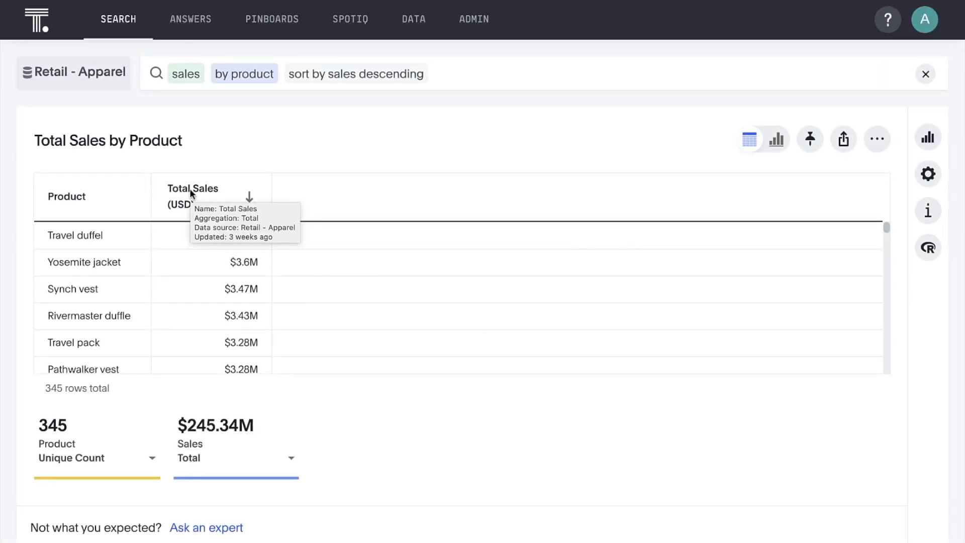
Set the Total Sales number format unit to None so full dollar amounts show.
click(917, 180)
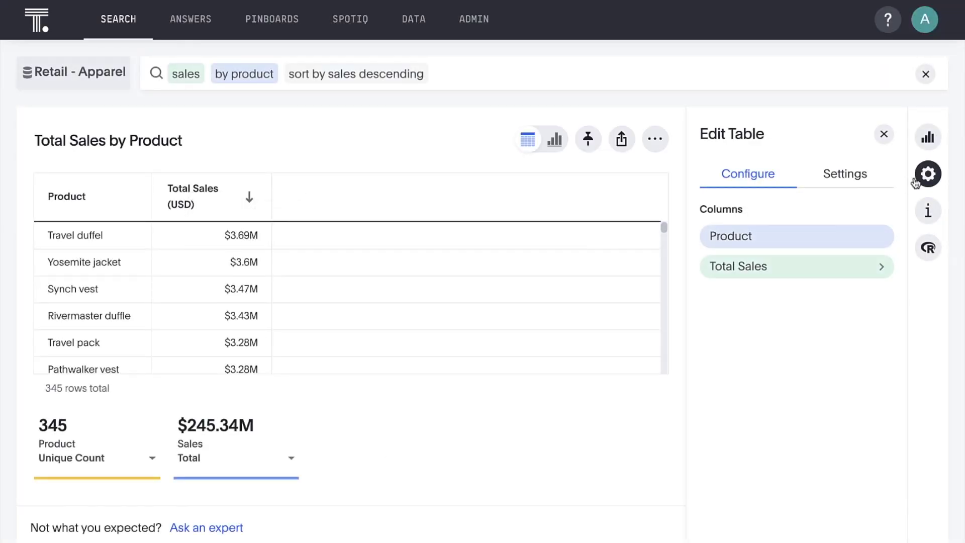
click(890, 267)
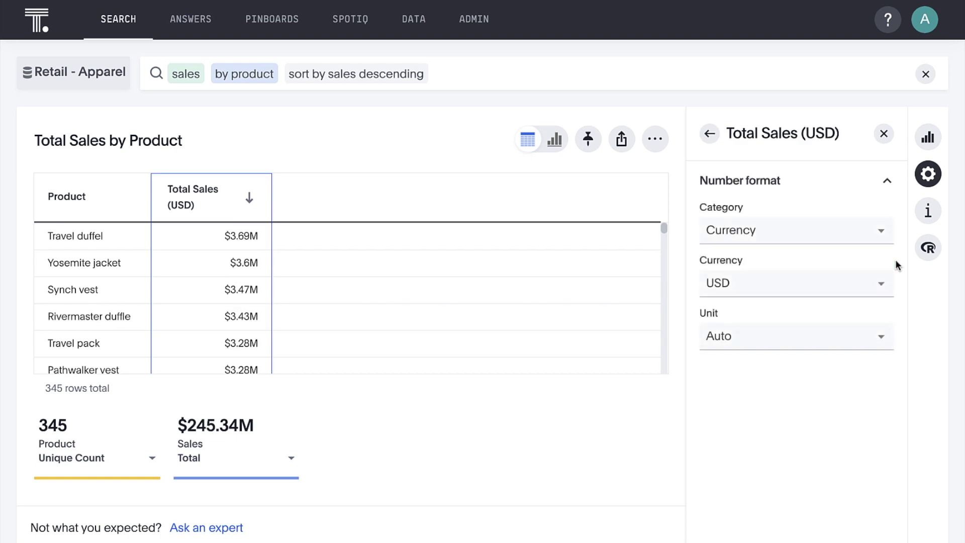
click(865, 337)
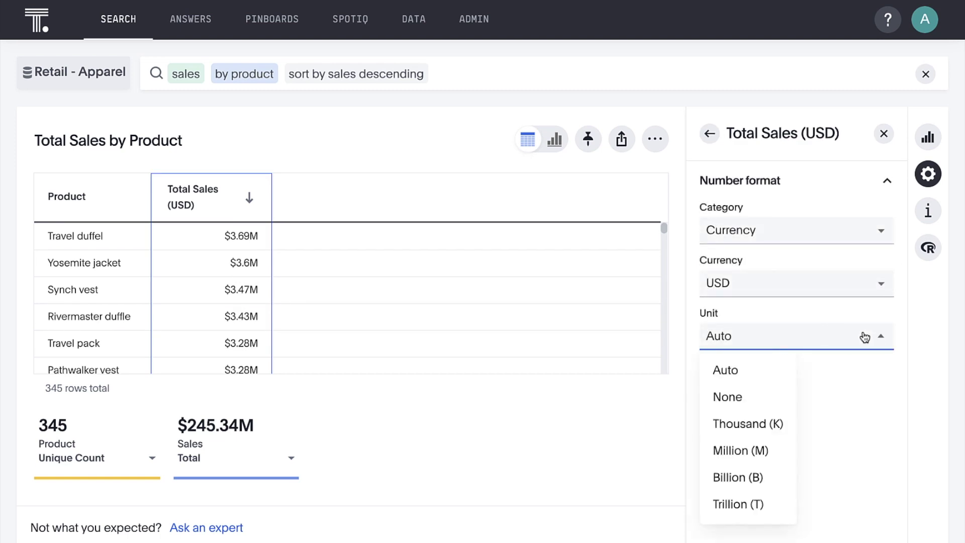
click(785, 397)
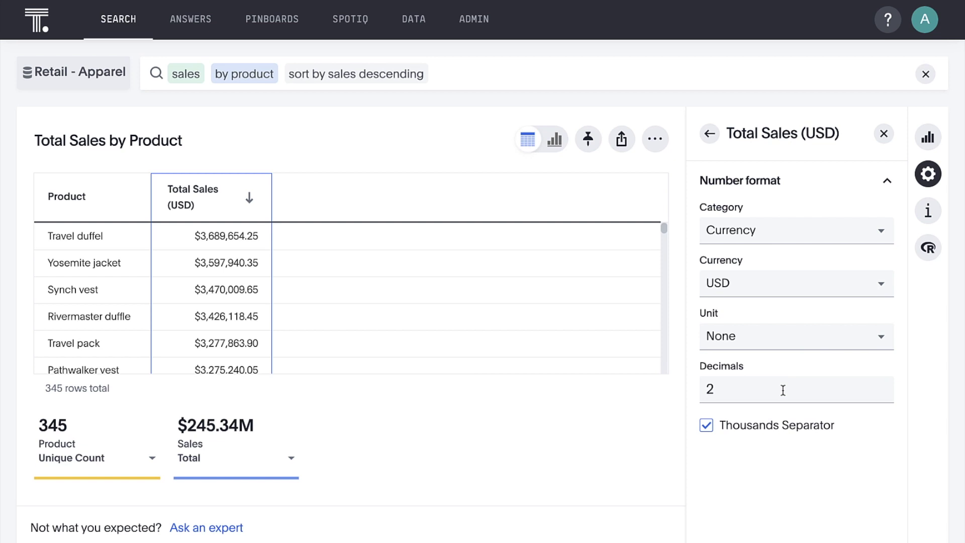
Display the answer as a bar chart with sales values labelled on each bar.
click(883, 134)
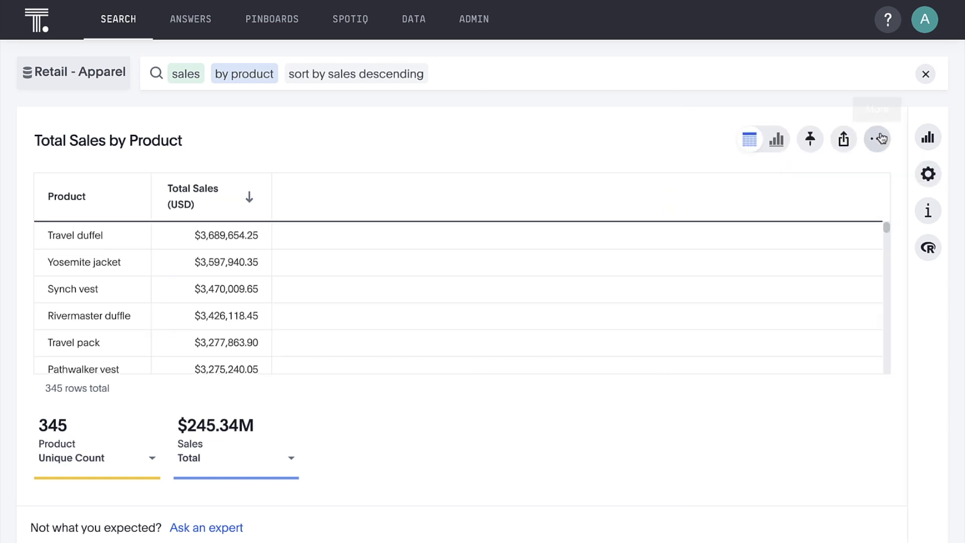
click(776, 141)
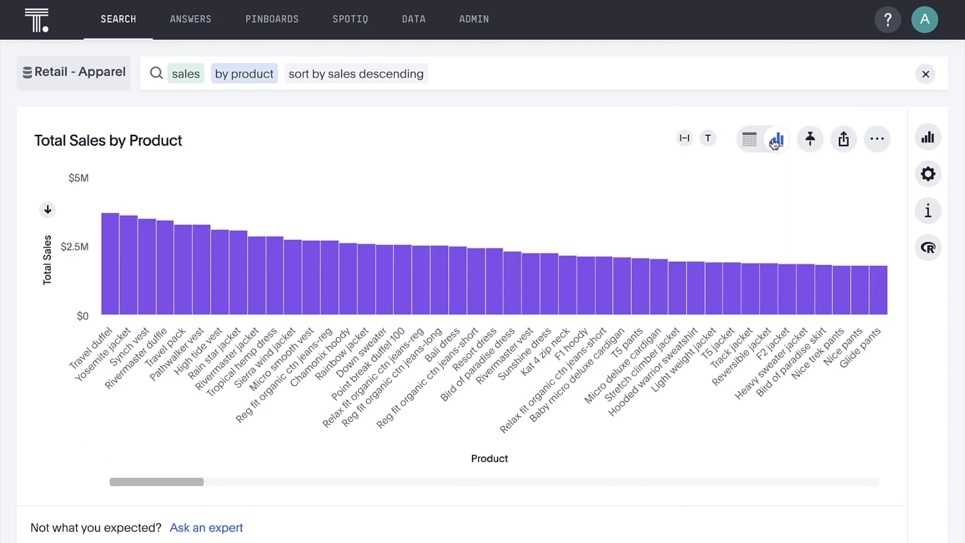
click(710, 142)
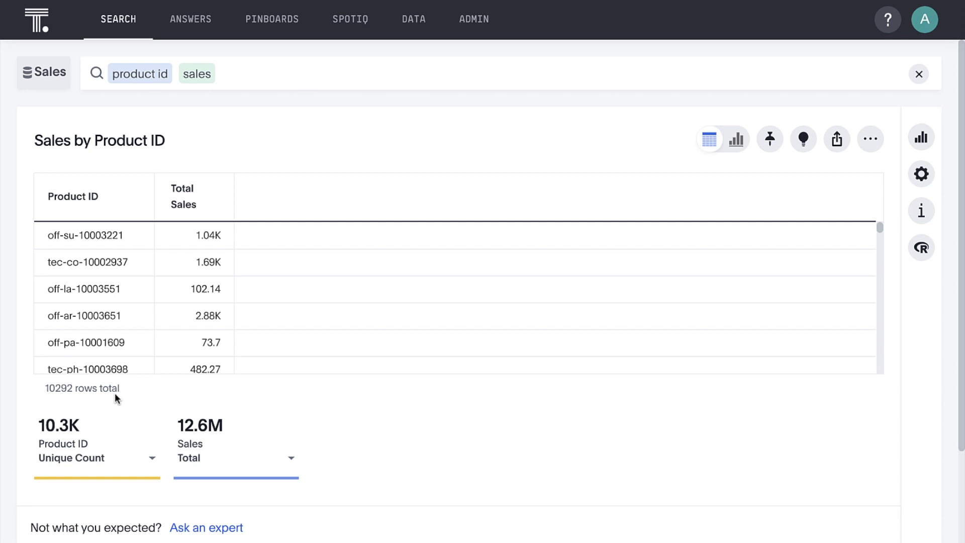
Switch the Sales by Product ID answer to chart view.
click(703, 148)
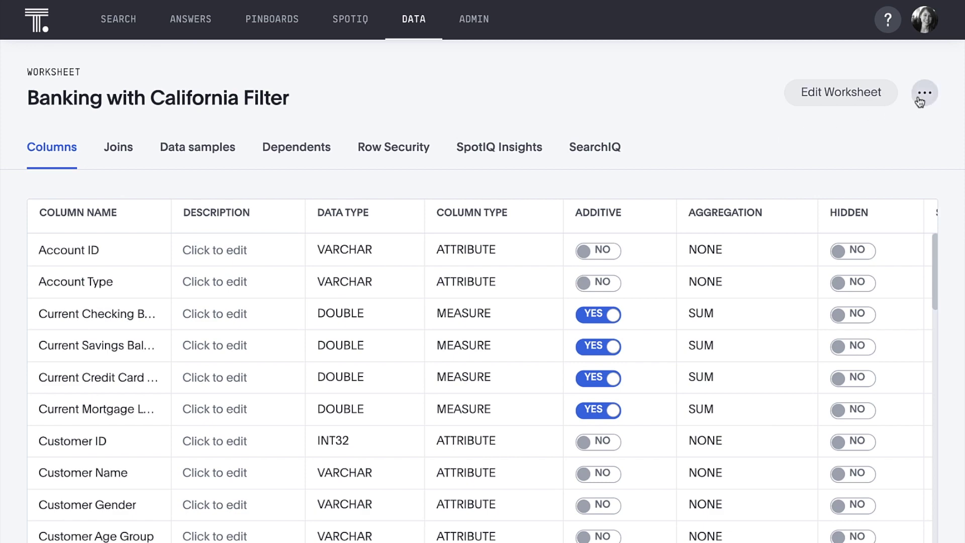
Export the worksheet as a TSL script and rename it from California to Kentucky.
click(925, 92)
click(885, 234)
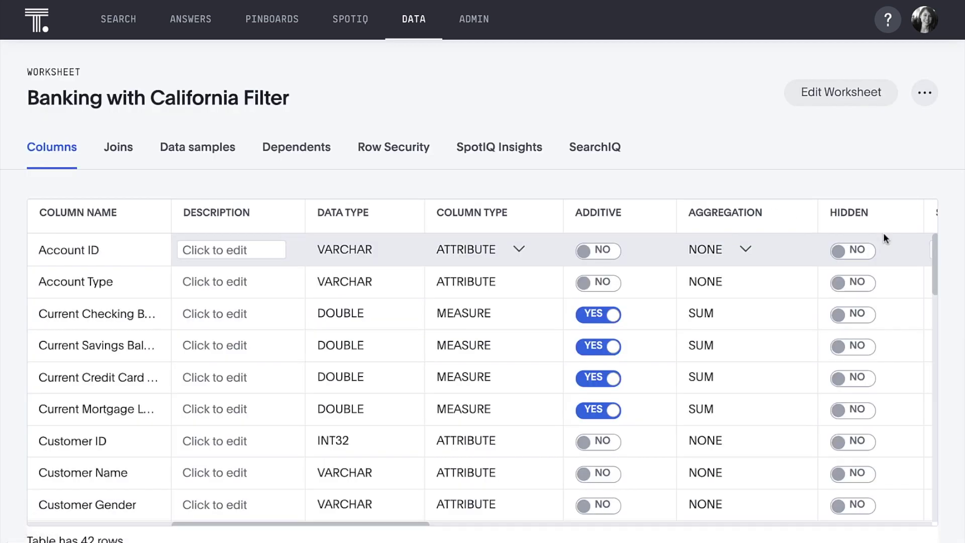
key(super+f)
text(cali)
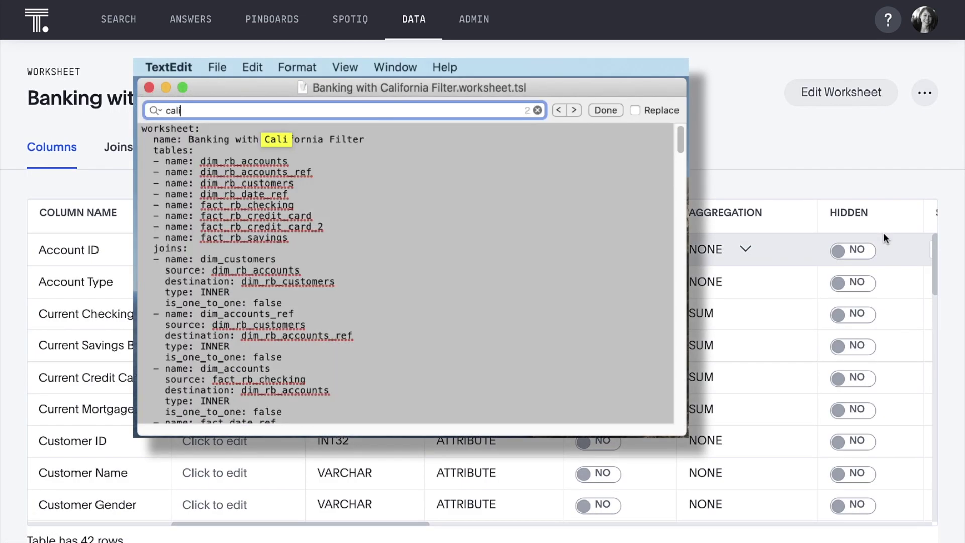
double_click(282, 140)
text(Kentucky)
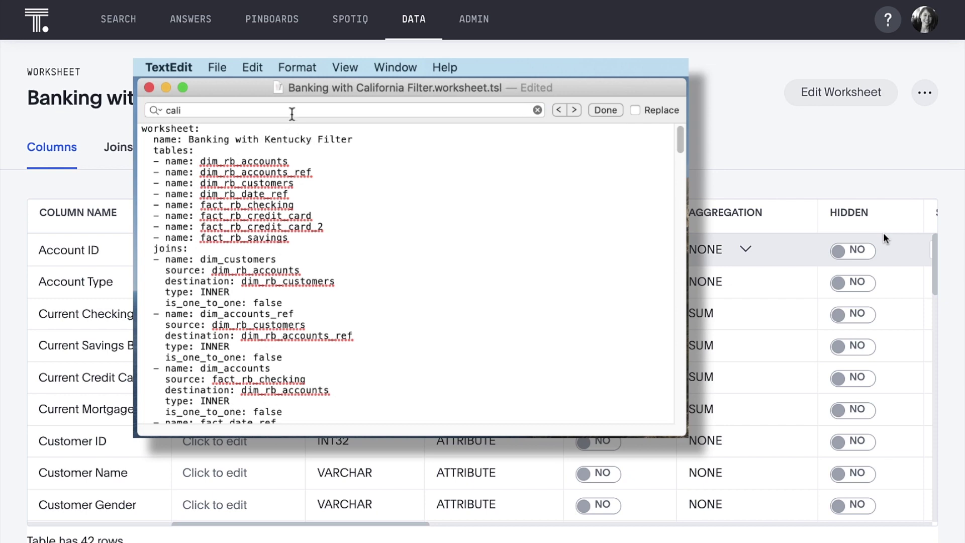
Change the Customer State filter value to Kentucky and save the script file.
key(super+g)
key(alt+shift+Right)
text(kentucky)
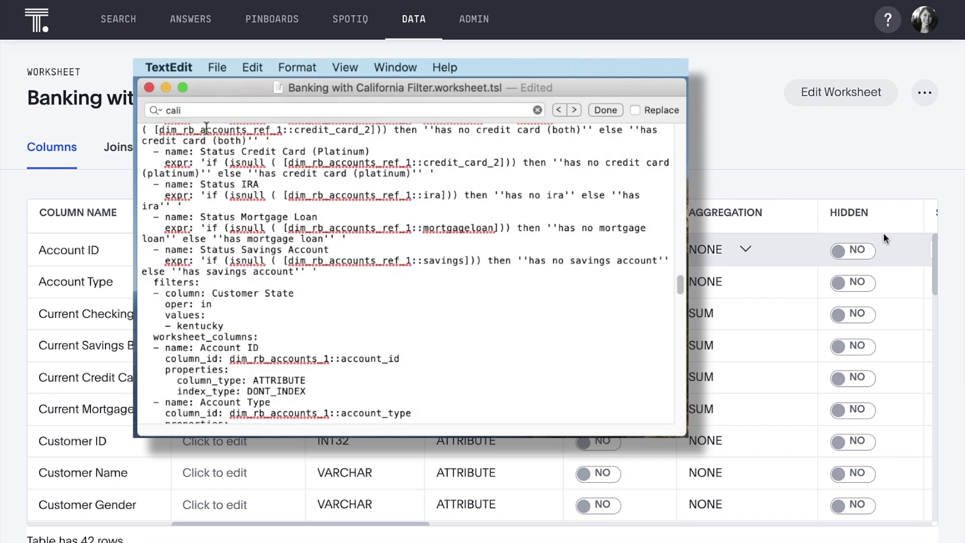
click(217, 68)
click(227, 159)
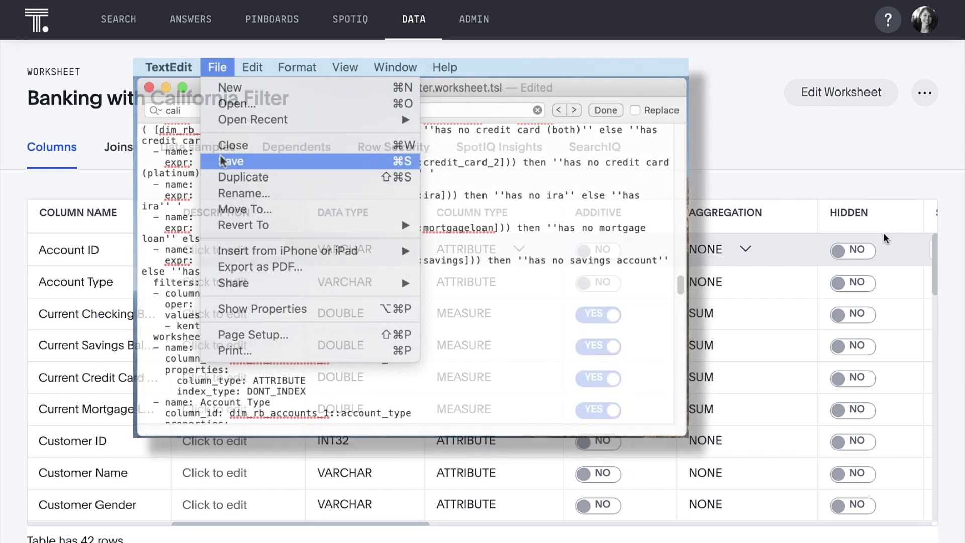
click(430, 37)
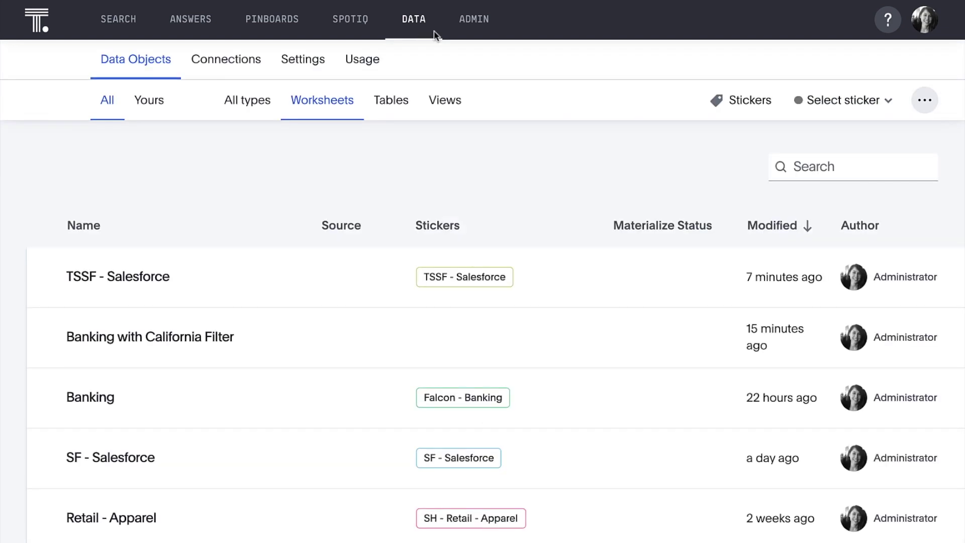
Import the edited TSL file as the new Banking with Kentucky Filter worksheet.
click(923, 102)
click(897, 169)
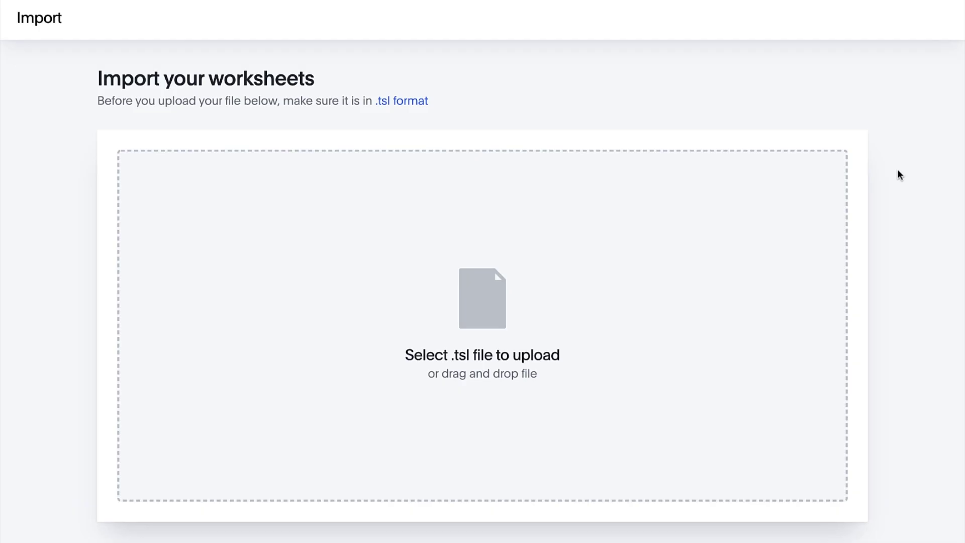
click(796, 266)
click(399, 34)
click(705, 285)
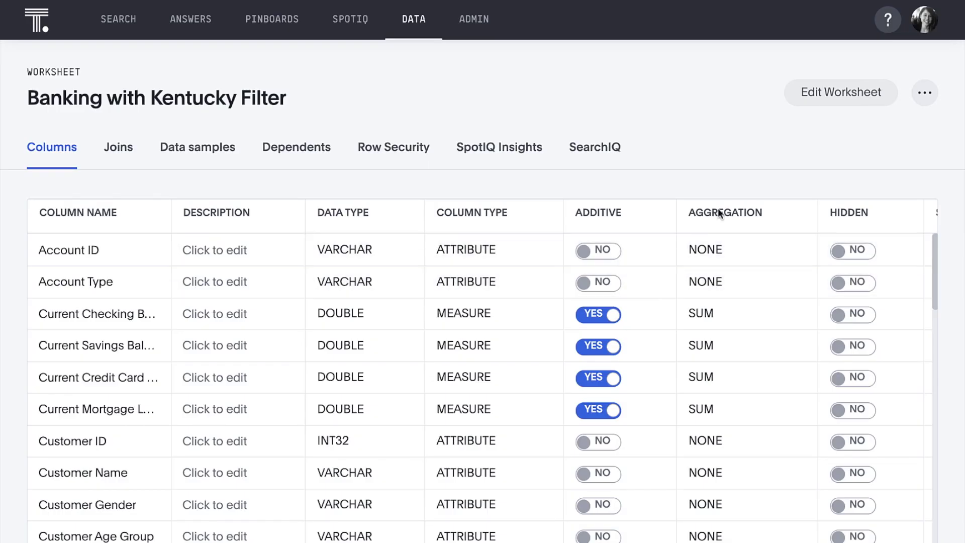
Check the imported worksheet's Customer State filter values.
click(816, 97)
click(164, 422)
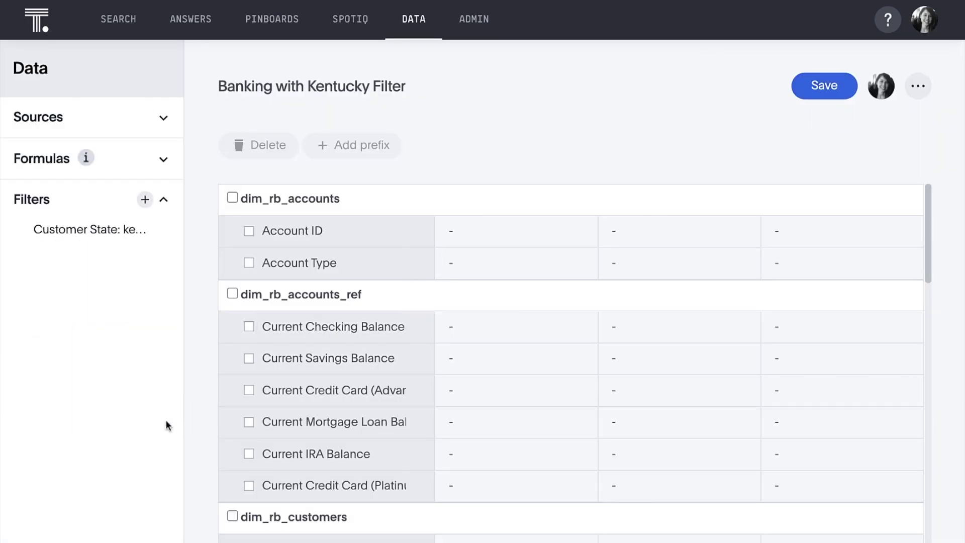
click(161, 231)
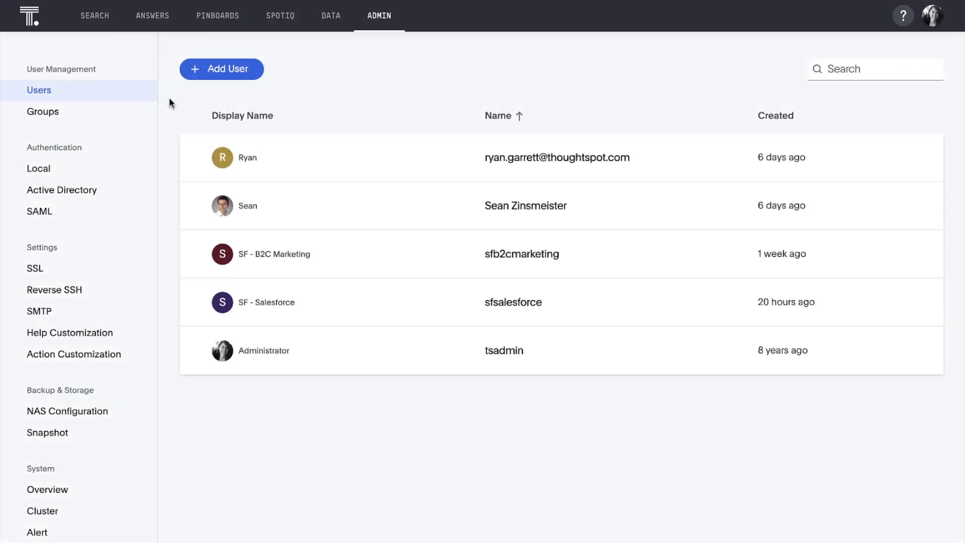
Preview then cancel the Add User form, check Local authentication, and view WebServer SSL settings.
click(199, 82)
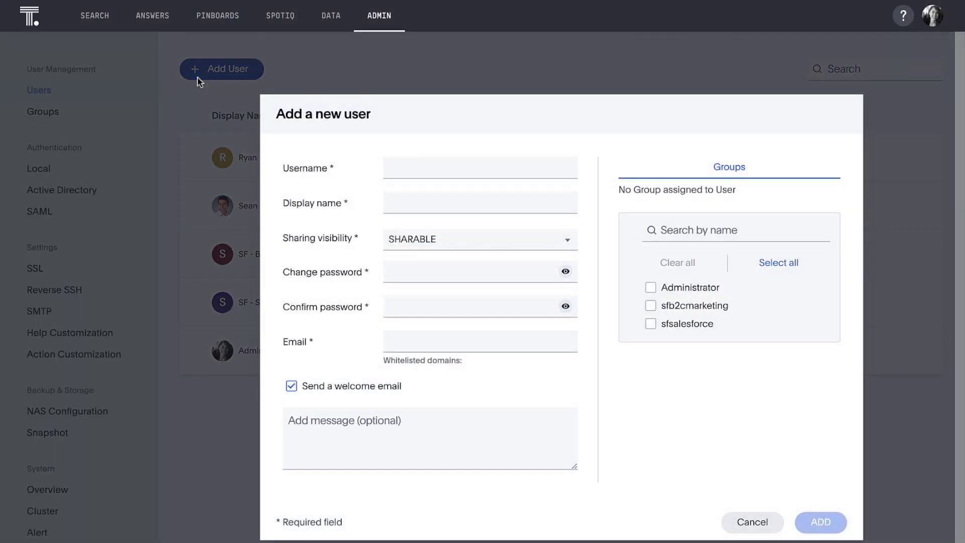
key(Escape)
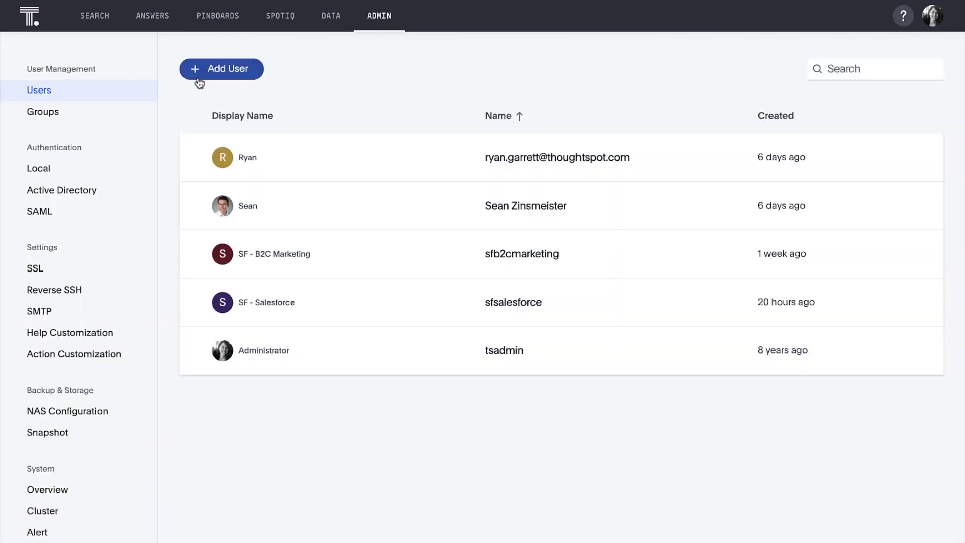
click(130, 178)
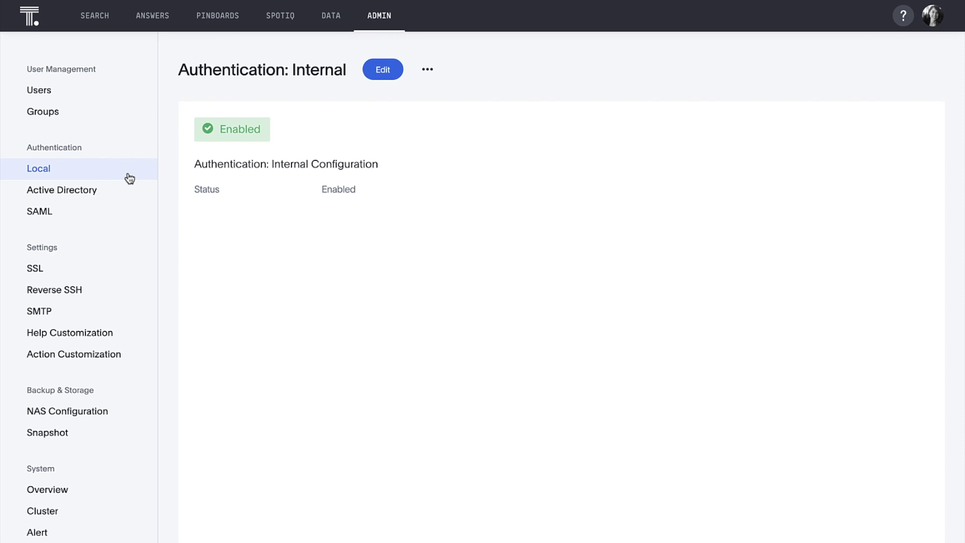
click(122, 278)
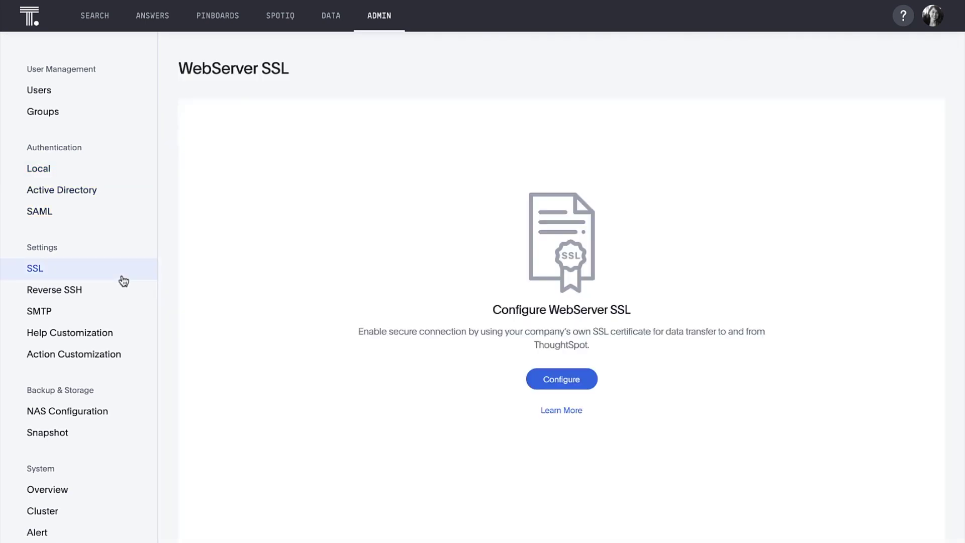